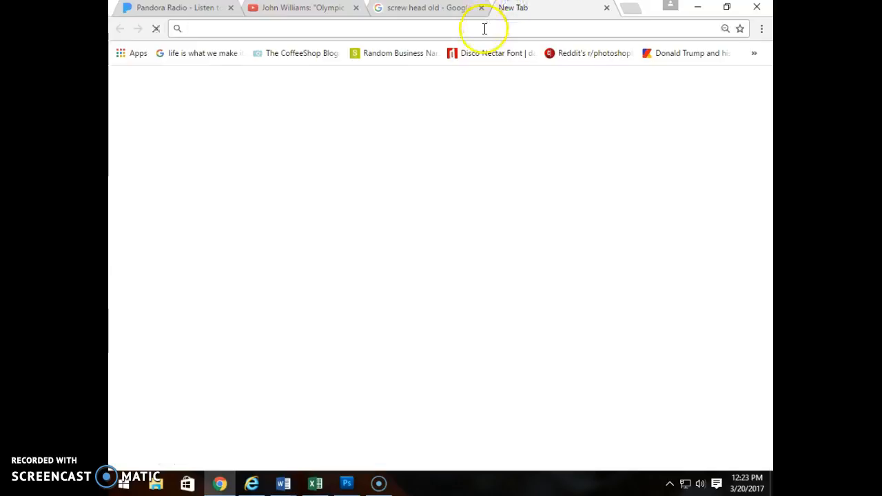
Search Google for "cracked texture" and show the image results
click(477, 245)
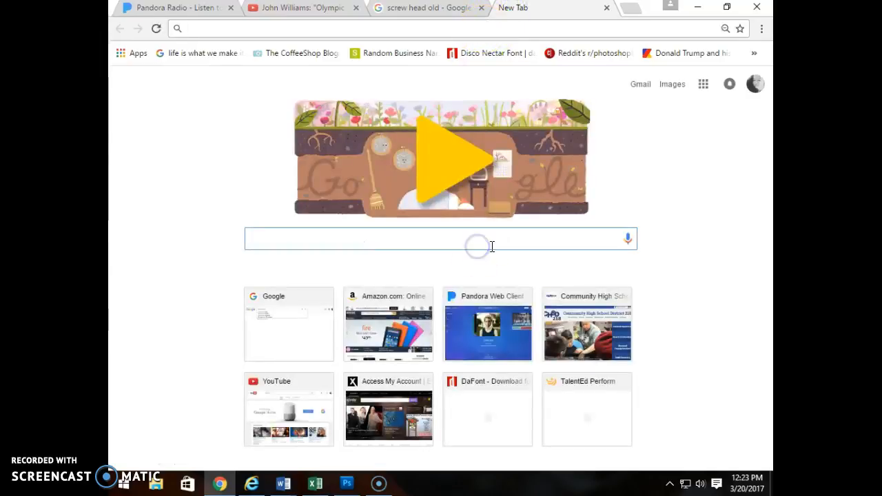
text(cracked t)
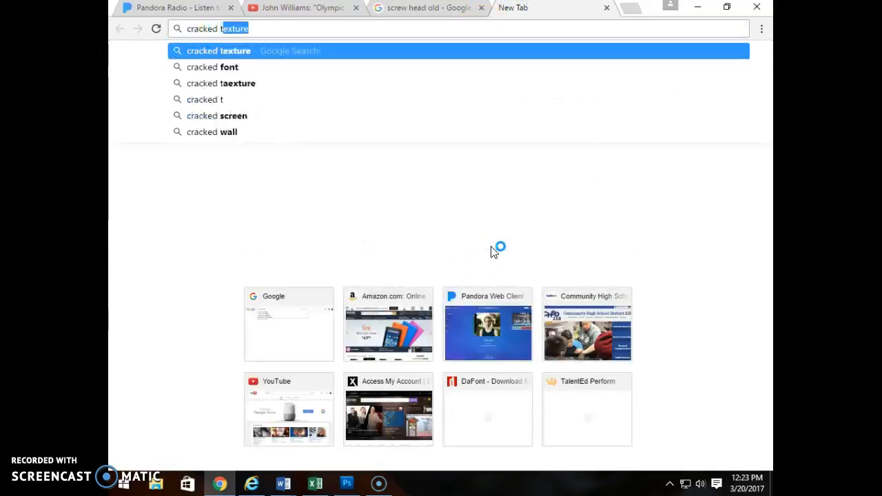
text(exture)
key(Return)
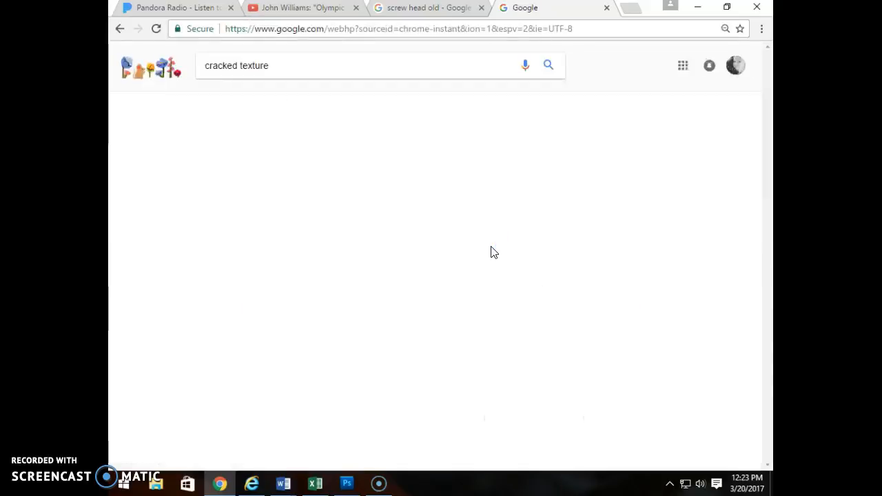
click(513, 291)
click(259, 148)
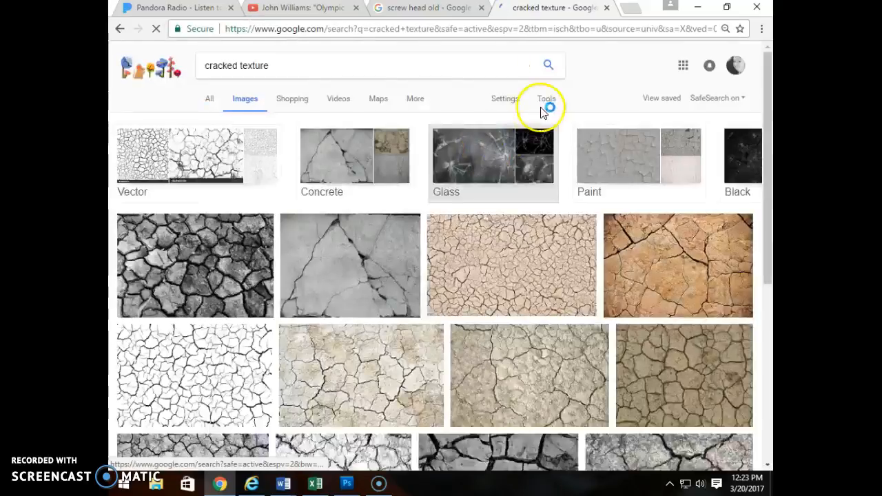
Filter the cracked texture image results to Large size
click(547, 102)
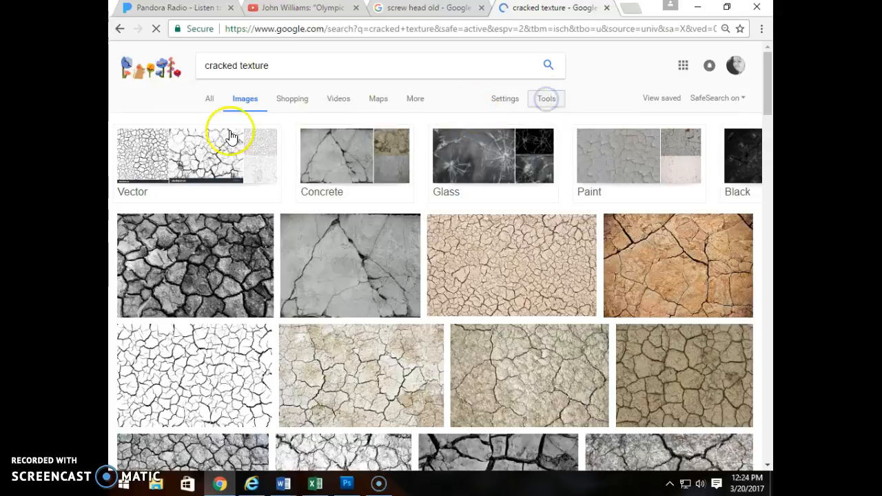
click(551, 99)
click(219, 121)
click(219, 153)
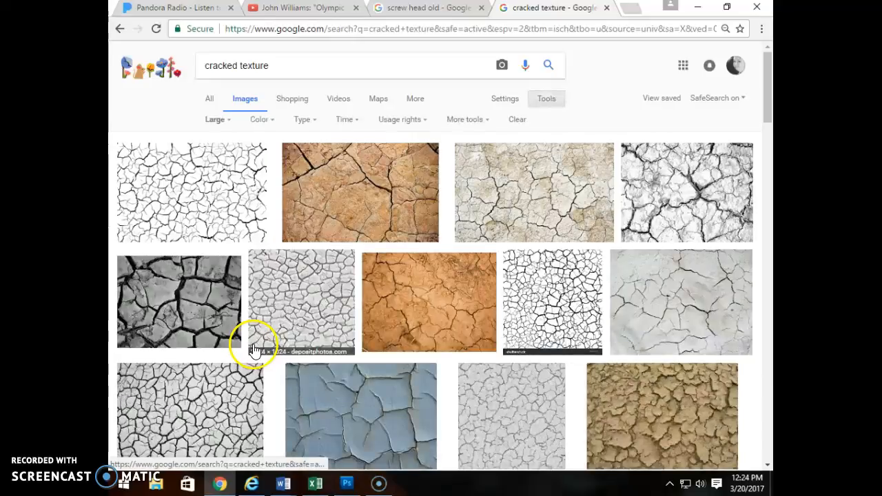
Copy the first white cracked texture image from the results and paste it above the Background layer of the portrait in Photoshop
click(197, 203)
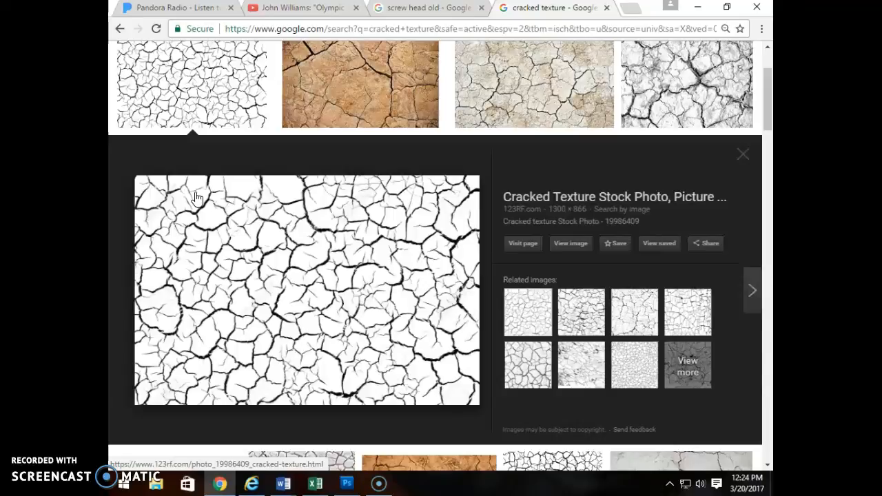
right_click(263, 268)
click(306, 222)
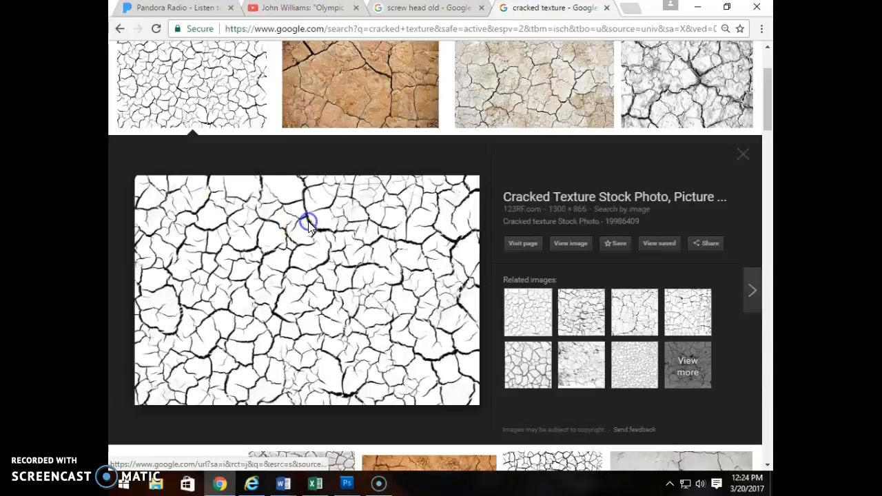
key(alt+Tab)
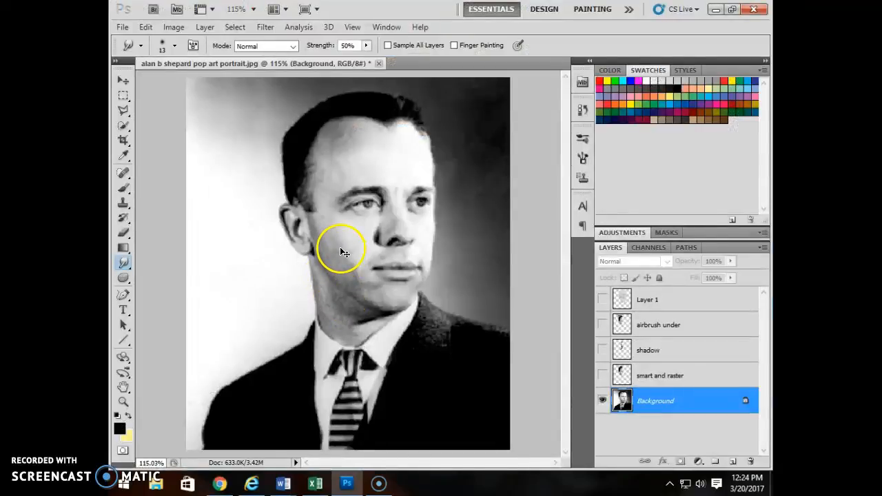
key(ctrl+v)
drag(342, 249, 367, 255)
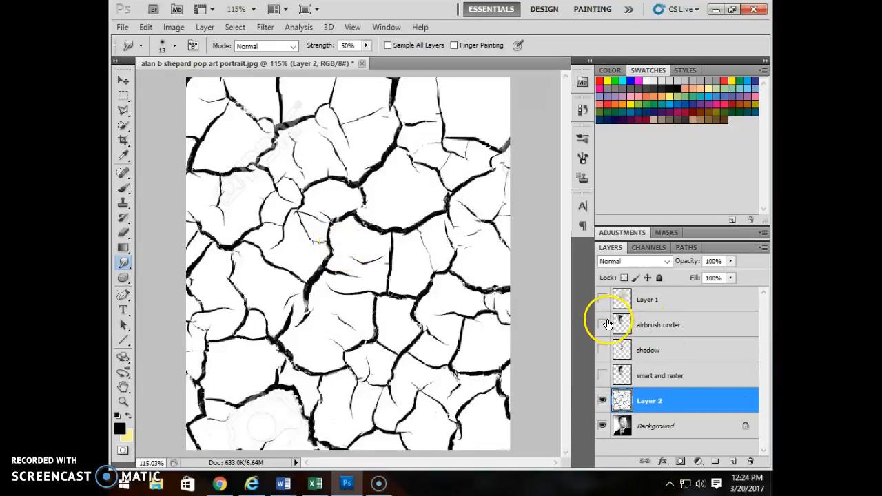
Free-transform the pasted texture to about 16% width and 38% height so that it covers the man's head, and apply the transform
key(ctrl+t)
drag(187, 79, 246, 112)
drag(478, 223, 487, 309)
drag(214, 312, 299, 285)
drag(275, 325, 446, 331)
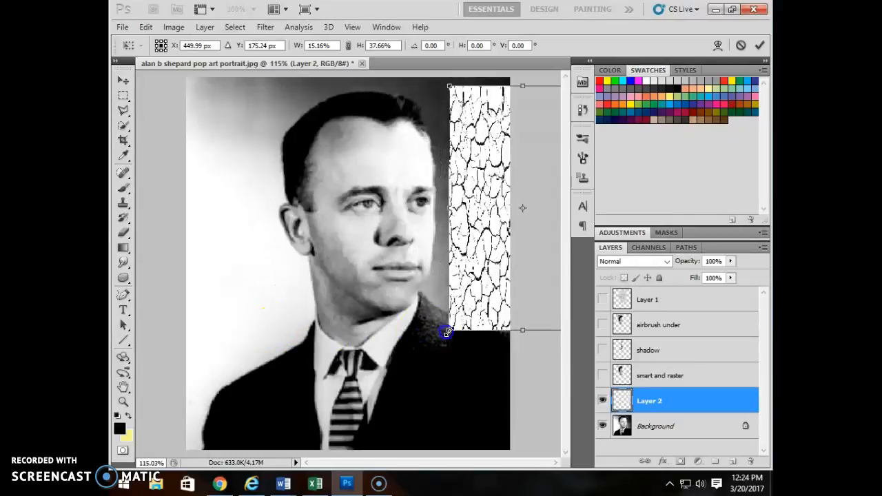
drag(465, 267, 304, 270)
drag(287, 334, 277, 335)
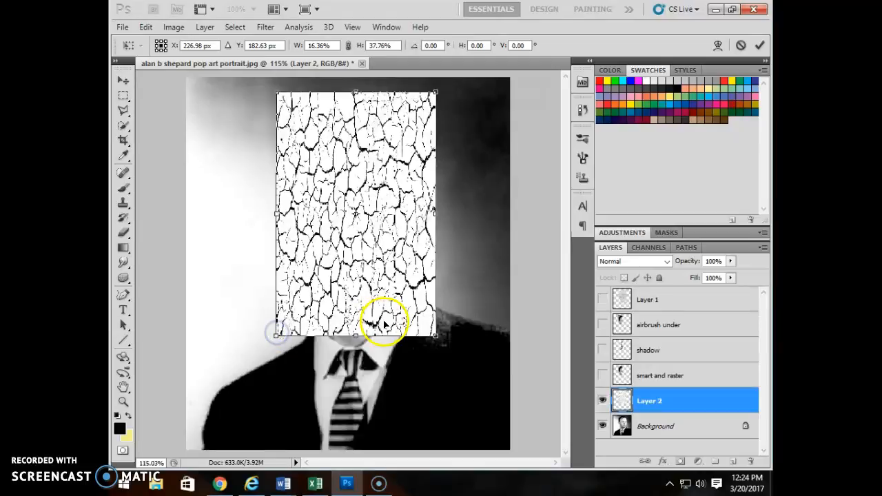
key(Return)
key(r)
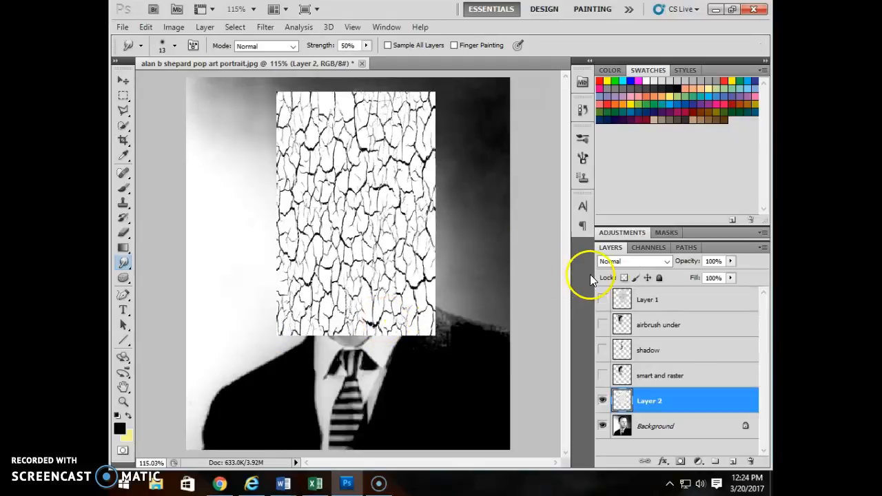
Compare the blending modes on the crack texture layer and set it to Darken
click(620, 263)
click(639, 30)
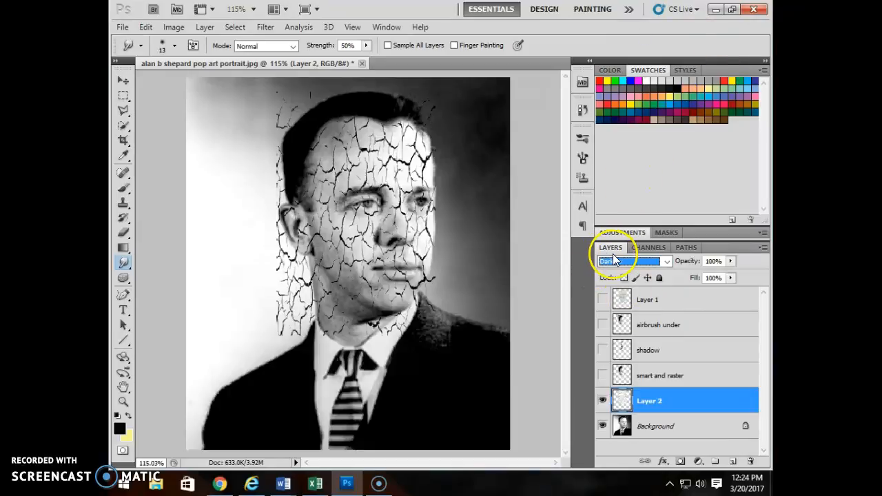
scroll(615, 260, down, 1)
scroll(615, 260, down, 2)
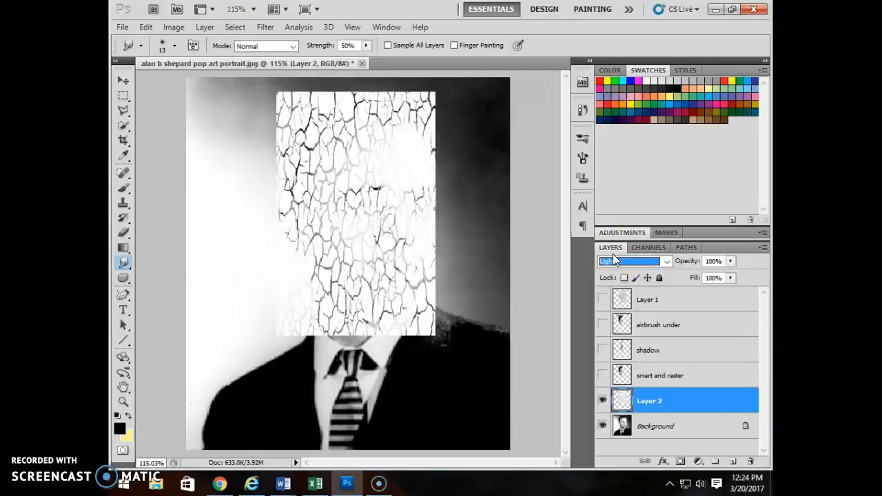
scroll(615, 260, down, 3)
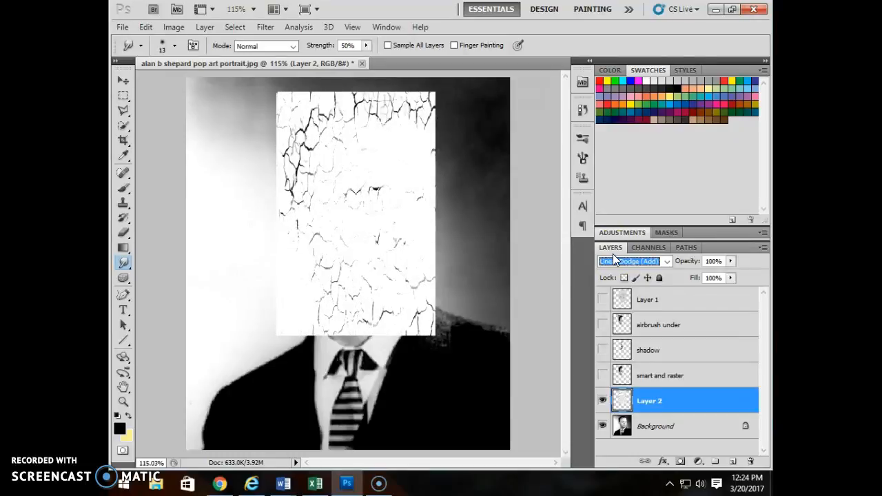
scroll(615, 261, down, 1)
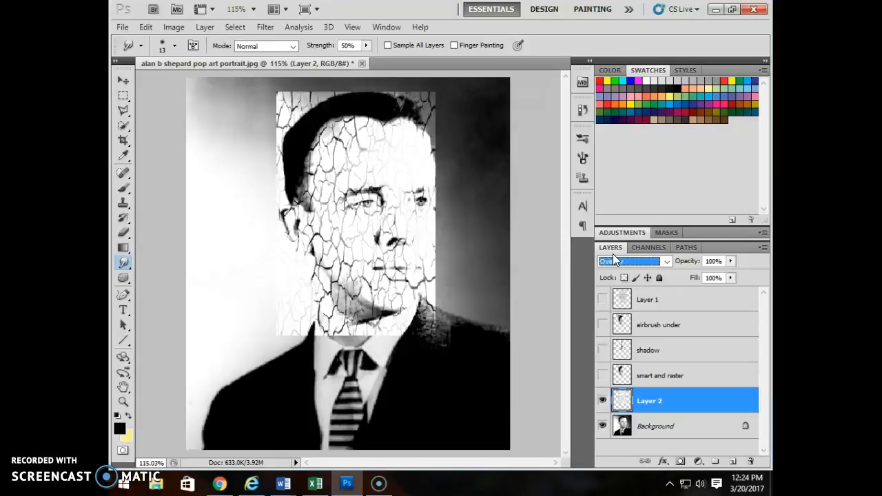
scroll(615, 260, down, 1)
scroll(612, 255, down, 3)
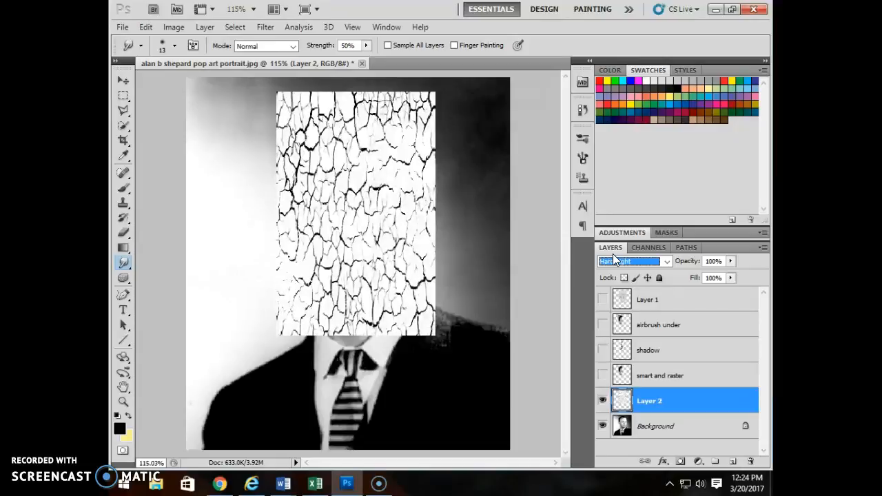
scroll(612, 255, down, 2)
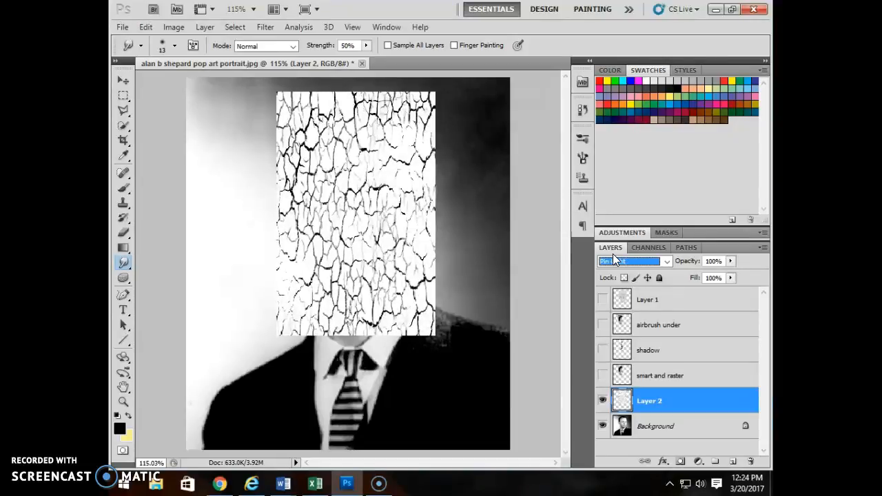
scroll(612, 254, down, 1)
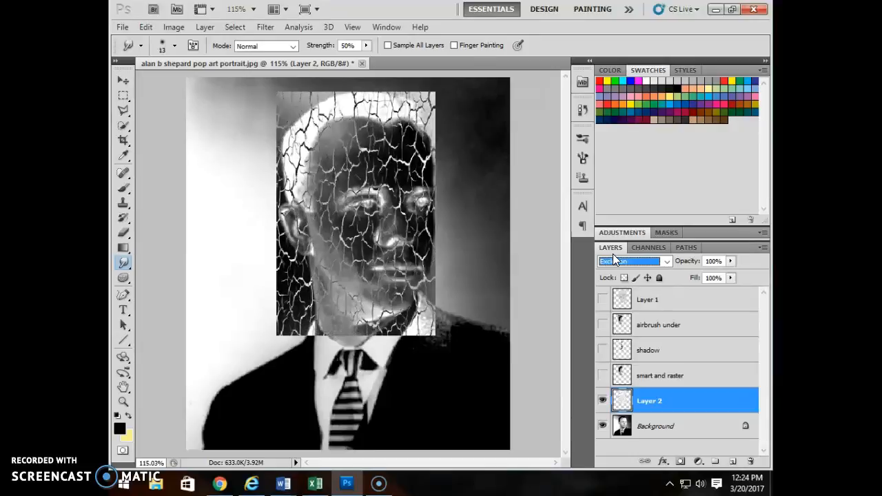
scroll(612, 257, down, 1)
scroll(612, 253, down, 1)
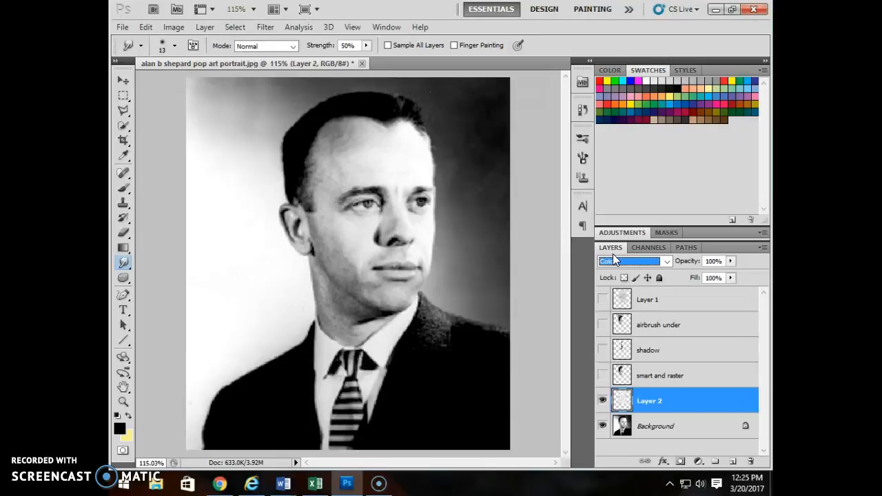
scroll(612, 253, up, 8)
scroll(613, 253, down, 1)
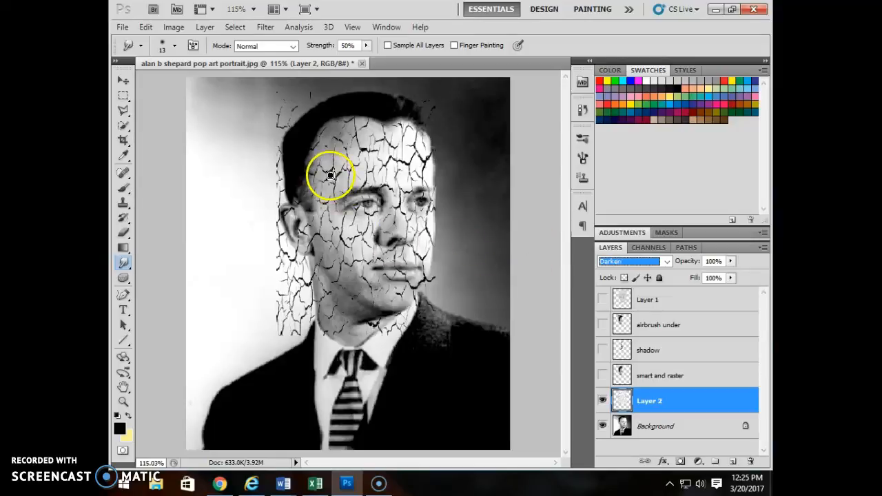
Shift the crack texture slightly down over the face and erase the cracks spilling onto the light background beside the neck
click(120, 80)
drag(370, 214, 373, 224)
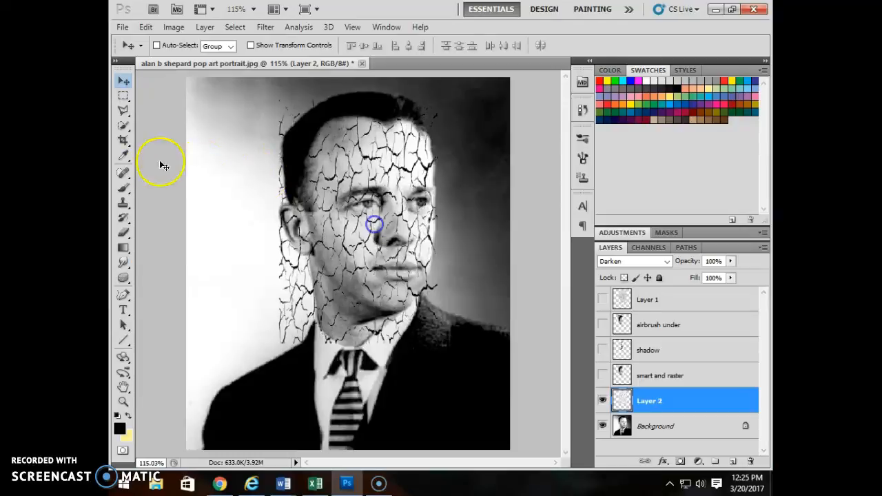
click(123, 234)
mouse_move(282, 262)
mouse_down()
mouse_move(301, 287)
mouse_move(292, 279)
mouse_move(284, 337)
mouse_up()
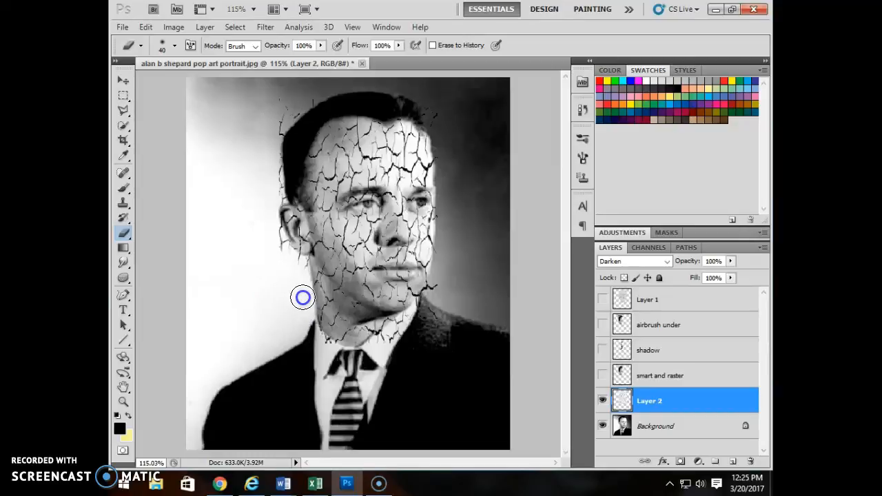
Smudge the cracks on the texture layer around the cheek, jaw, mouth, nose and eye with the Smudge tool
click(123, 262)
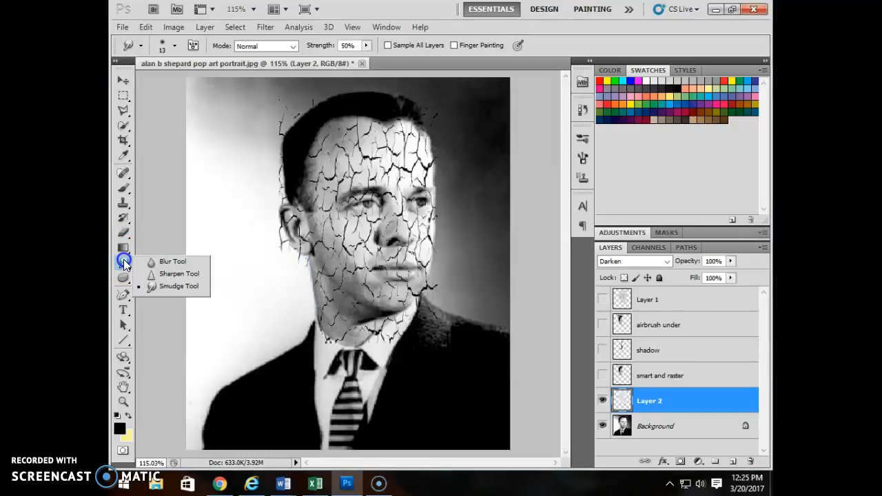
click(153, 285)
mouse_move(339, 274)
mouse_down()
mouse_move(320, 277)
mouse_move(307, 239)
mouse_up()
mouse_move(399, 290)
mouse_down()
mouse_move(421, 291)
mouse_move(385, 322)
mouse_up()
drag(414, 257, 395, 266)
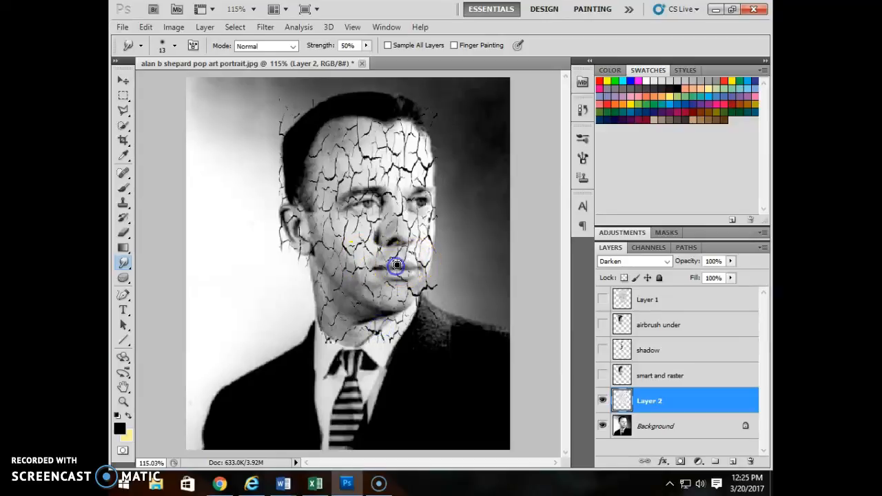
mouse_move(378, 246)
mouse_down()
mouse_move(370, 214)
mouse_move(361, 213)
mouse_up()
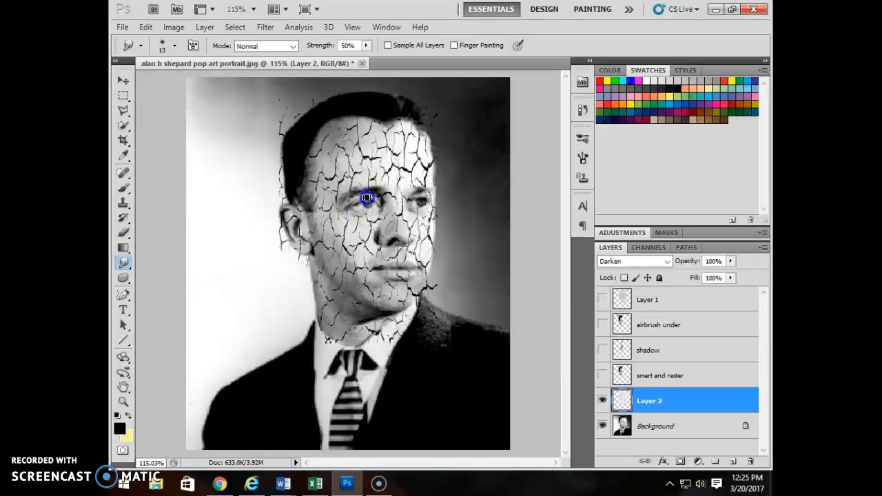
drag(376, 256, 370, 188)
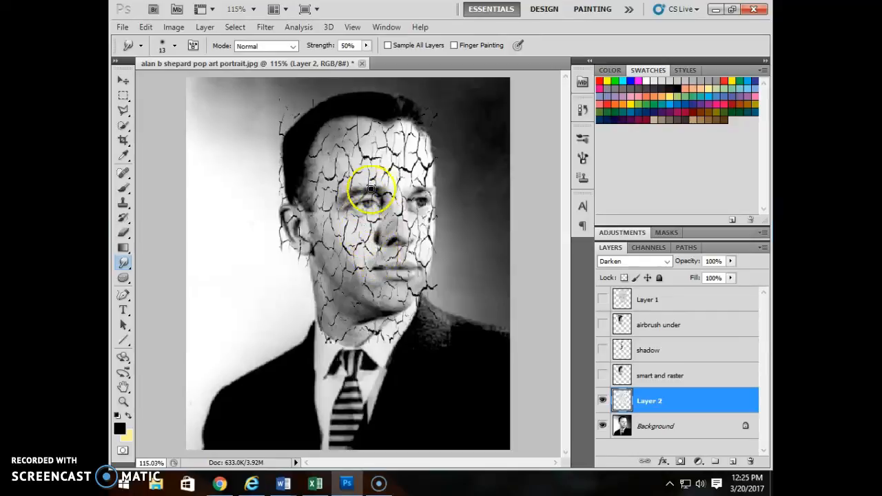
Hide Layer 2 and, on the Background layer, outline the ear side of the head with a jagged polygonal lasso selection through the face
click(603, 401)
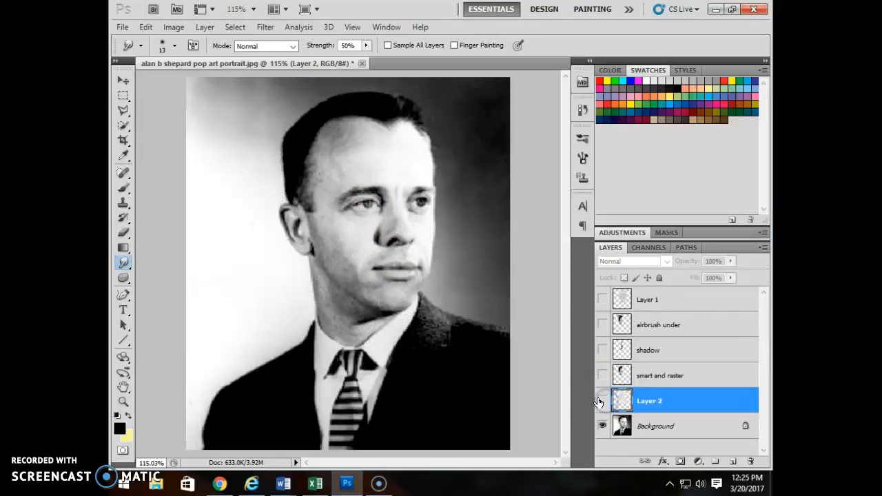
click(645, 420)
click(124, 110)
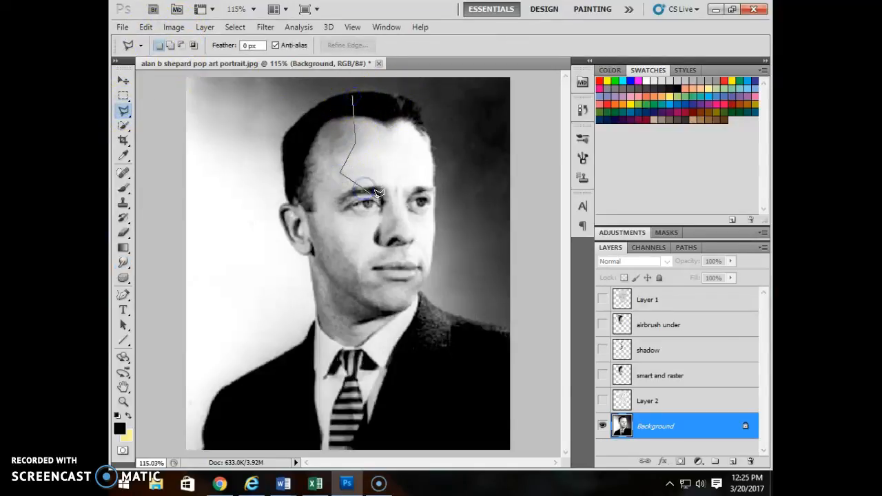
click(368, 221)
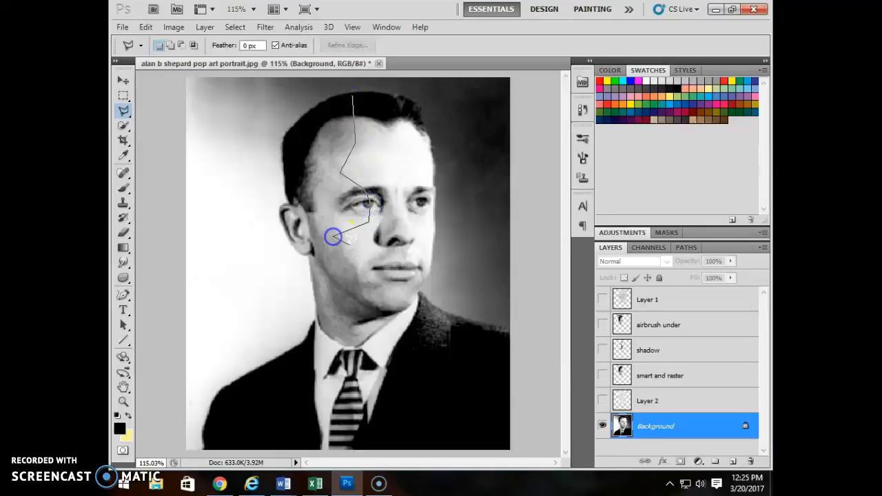
click(341, 301)
click(318, 315)
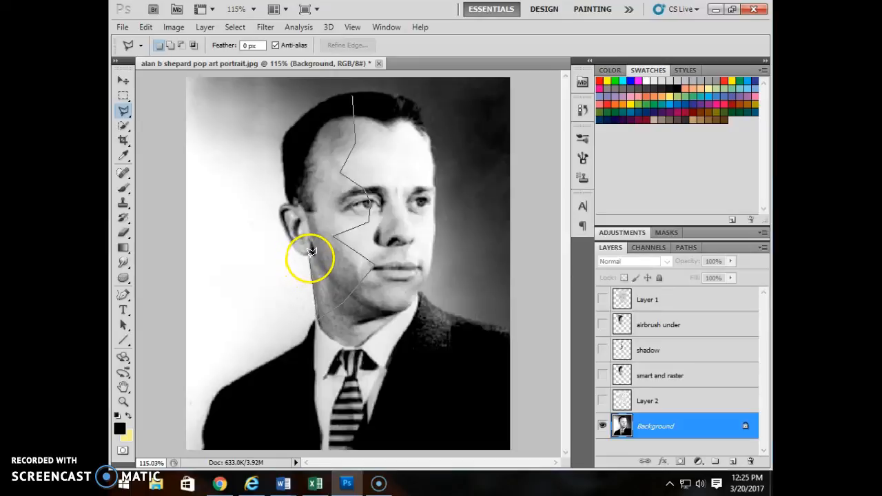
click(284, 252)
click(263, 199)
click(263, 105)
click(351, 89)
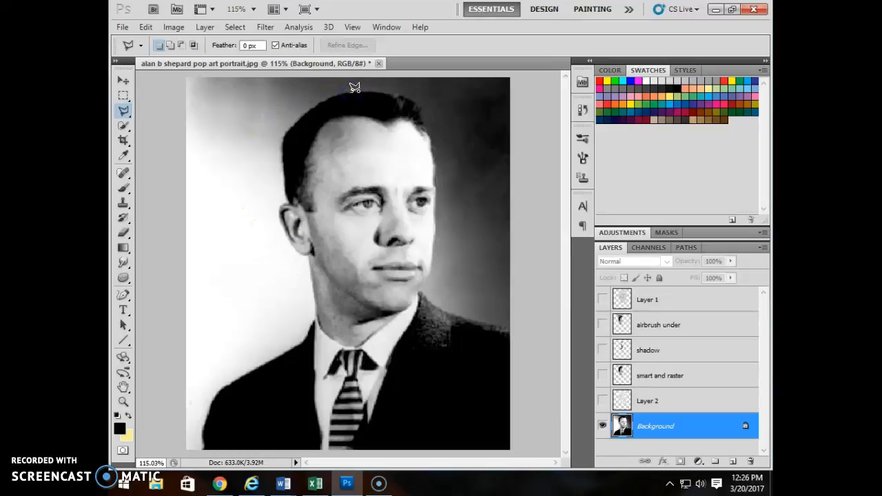
click(352, 93)
click(356, 130)
click(379, 206)
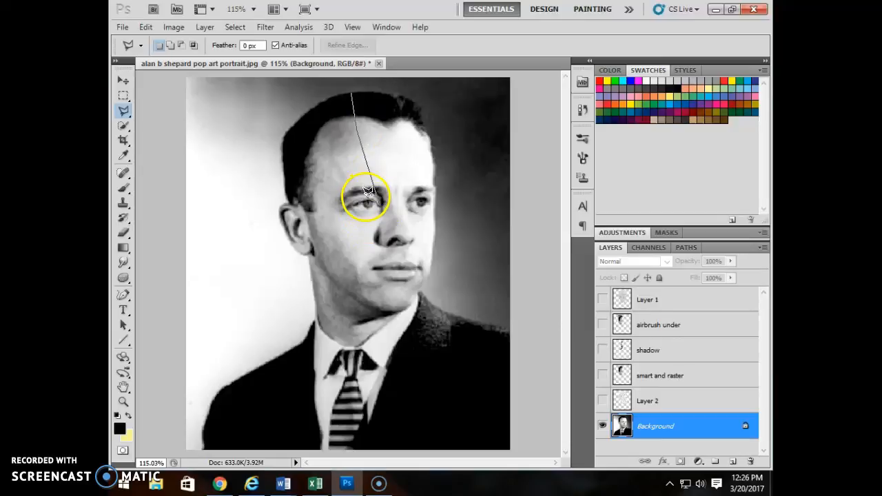
key(Escape)
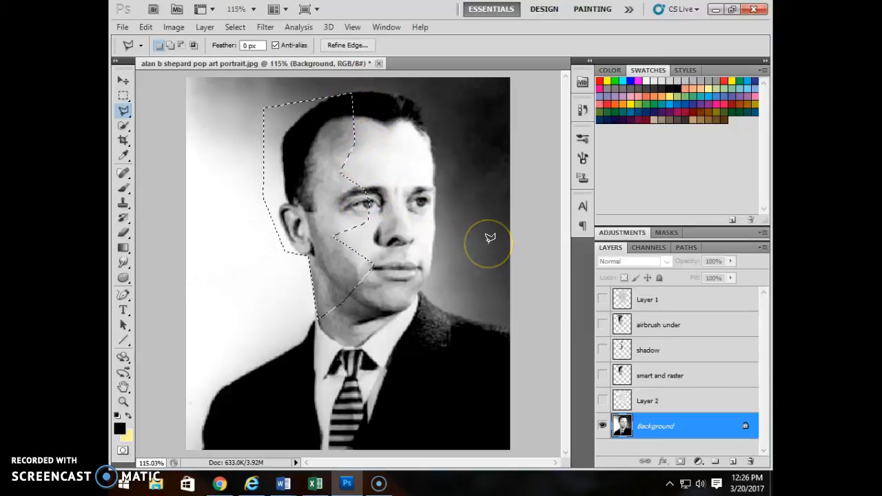
Copy the jagged head selection to a new layer and check the cut-out with the Background layer temporarily hidden
key(ctrl+j)
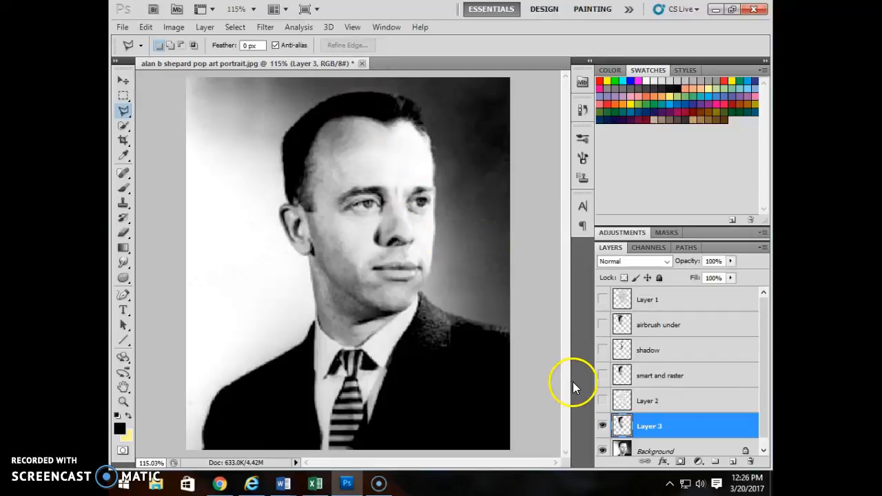
scroll(617, 405, down, 1)
click(601, 444)
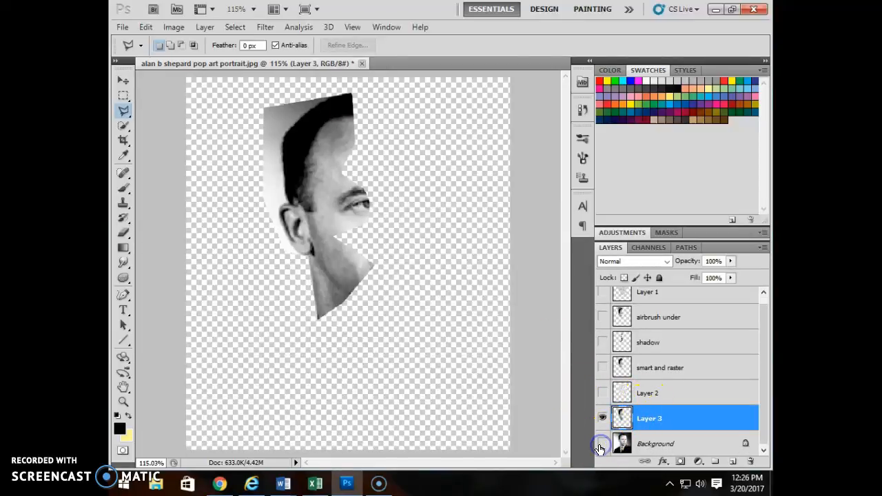
click(601, 444)
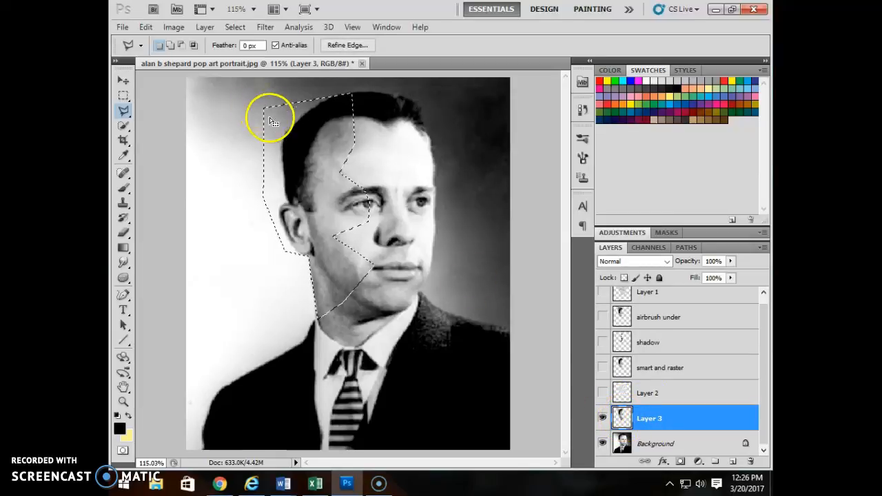
Hide Layer 3, paint the jagged selection on the Background layer solid black with a 175 px brush, and deselect
click(626, 445)
click(602, 418)
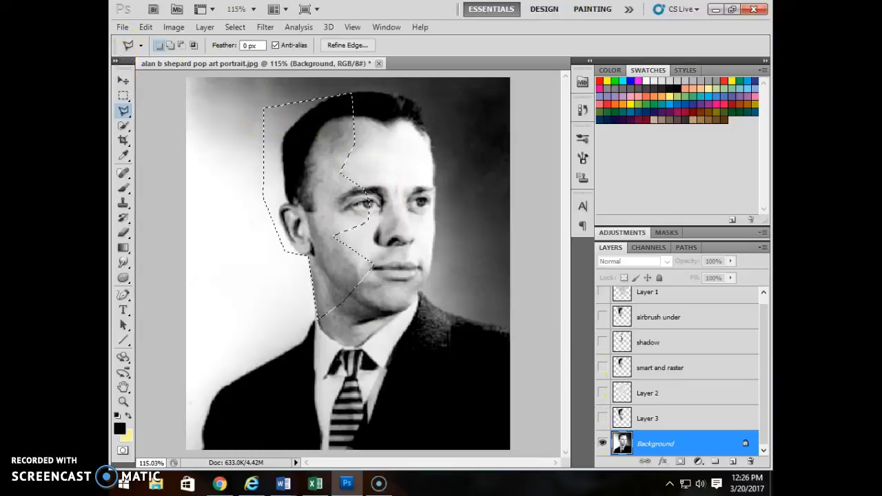
click(123, 188)
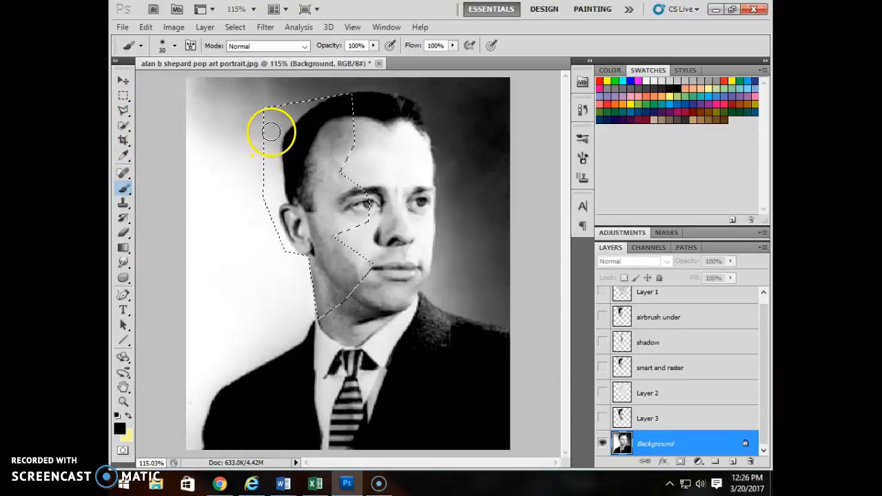
key(bracketright)
key(bracketright)
key(bracketright)
mouse_move(269, 129)
mouse_down()
mouse_move(359, 131)
mouse_move(368, 197)
mouse_move(309, 334)
mouse_move(283, 126)
mouse_up()
key(ctrl+d)
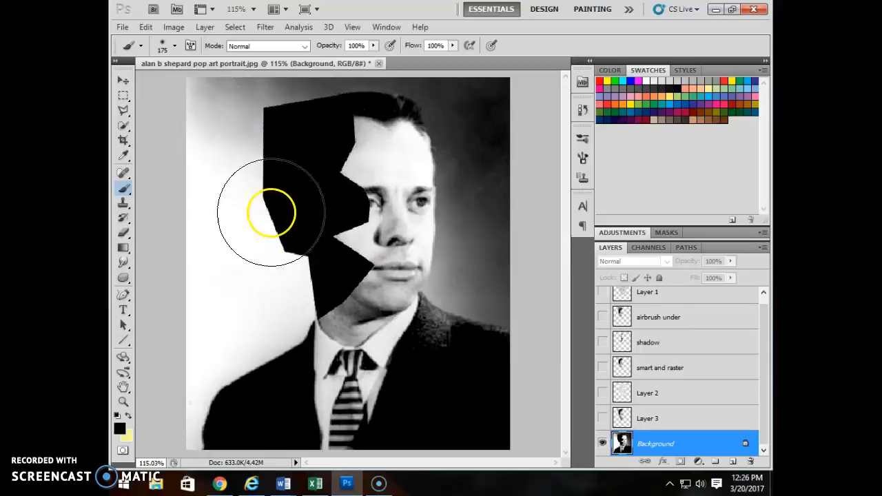
Show Layer 3, then rotate the cut-out head piece and move it away from the face to open a black gap
click(672, 418)
click(602, 419)
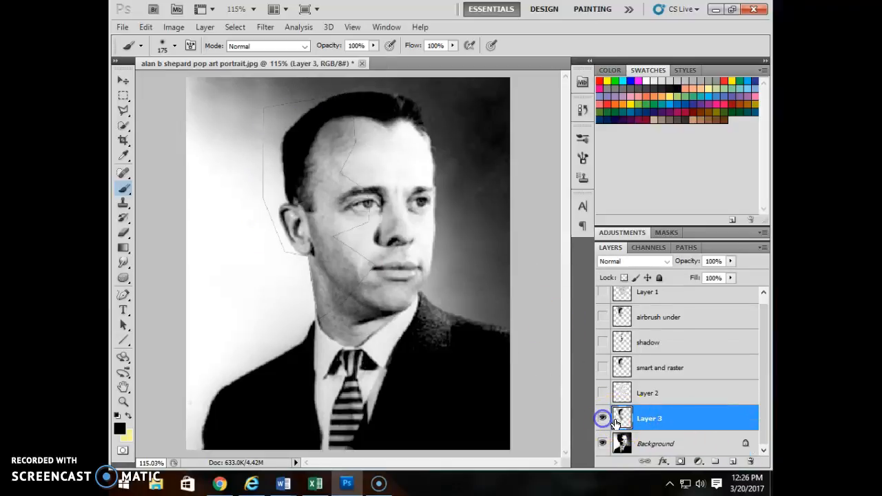
key(ctrl+t)
drag(398, 314, 383, 317)
mouse_move(307, 215)
mouse_down()
mouse_move(296, 193)
mouse_move(290, 212)
mouse_up()
drag(378, 290, 351, 297)
drag(291, 252, 273, 246)
key(b)
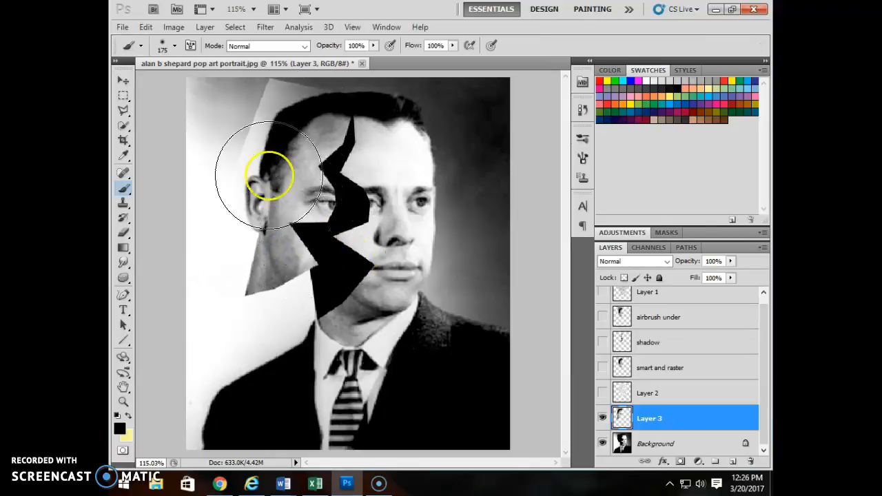
Switch to Chrome and copy the image of four old rusty screw heads from the "screw head old" image results
key(alt+Tab)
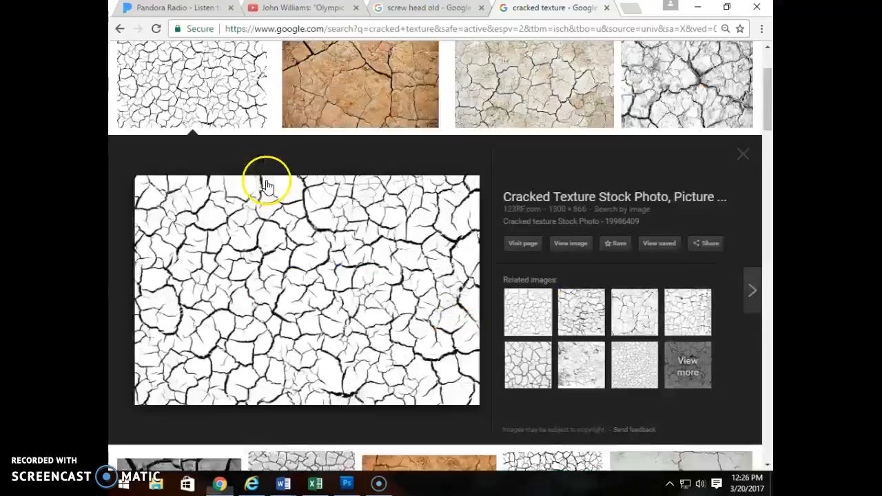
click(743, 154)
key(ctrl+shift+Tab)
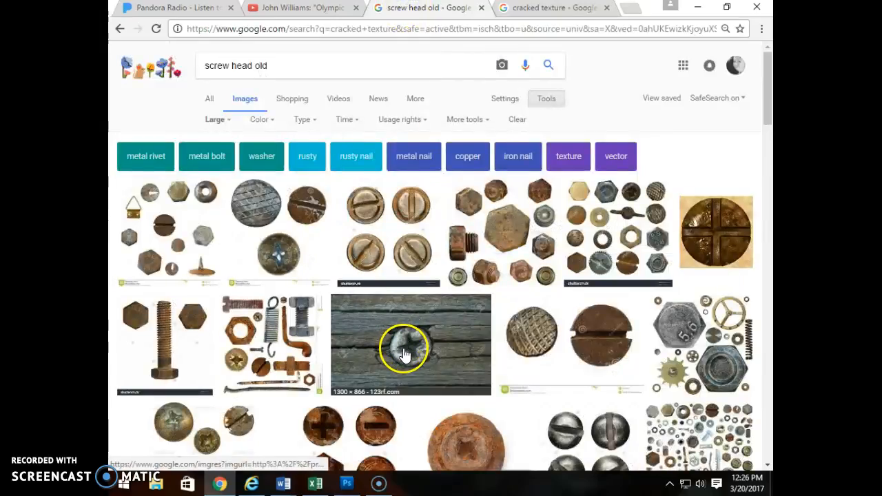
click(381, 253)
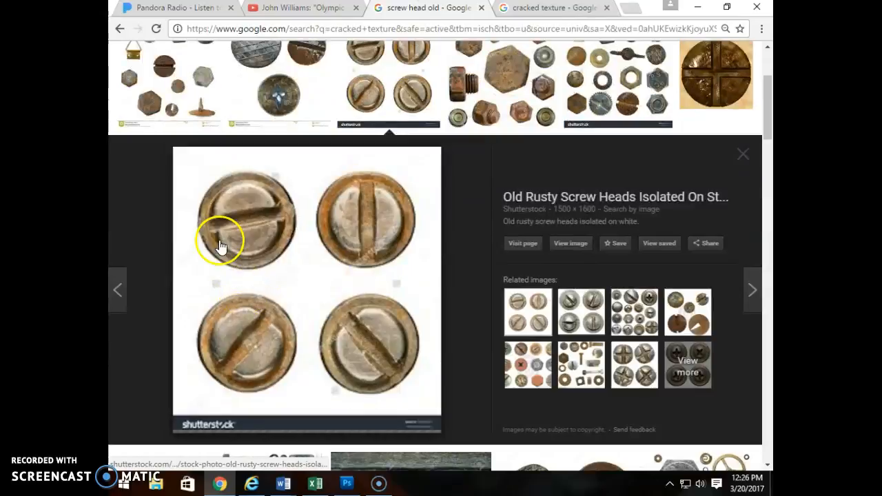
right_click(220, 238)
click(274, 370)
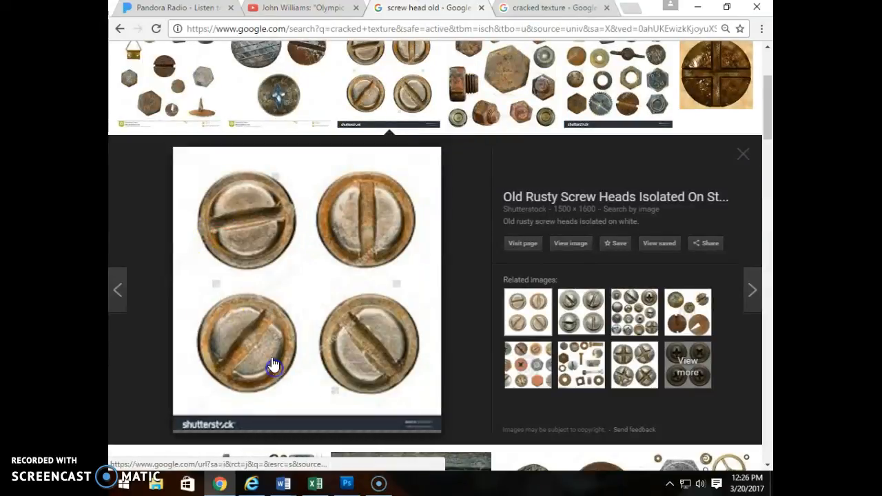
Examine the other "screw head old" image results and previews for a usable screw head without a watermark
click(744, 158)
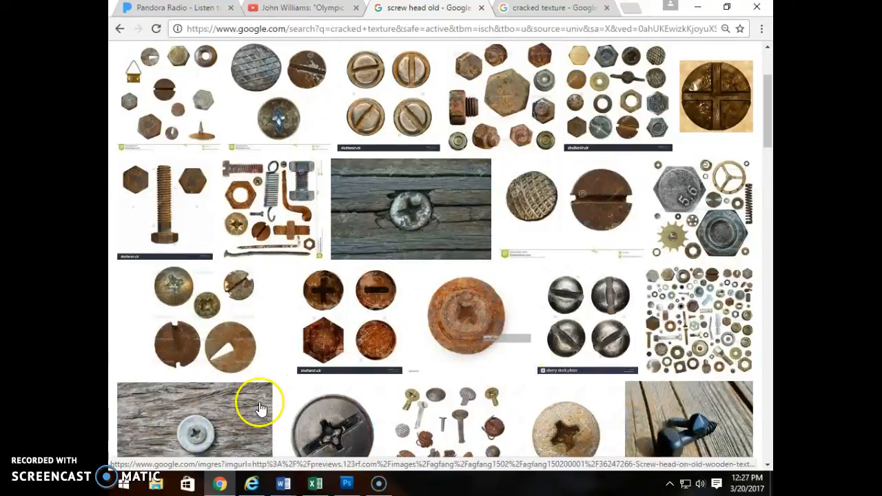
scroll(207, 370, down, 2)
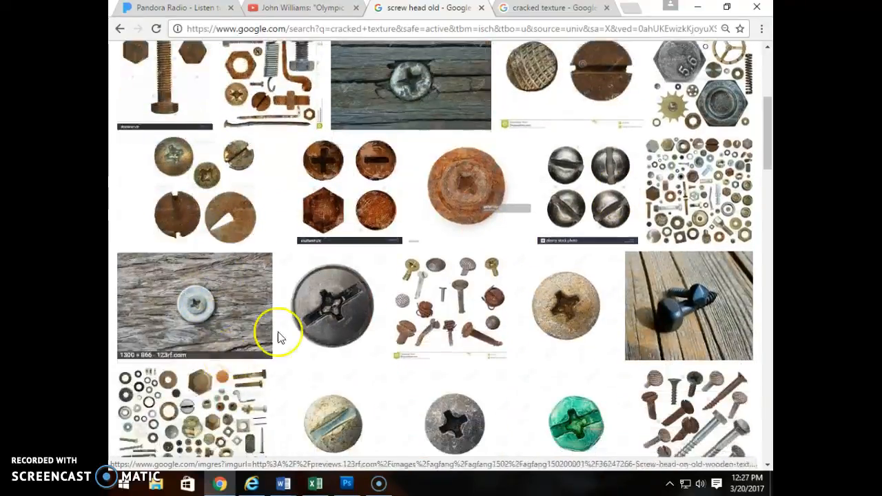
click(331, 302)
right_click(340, 332)
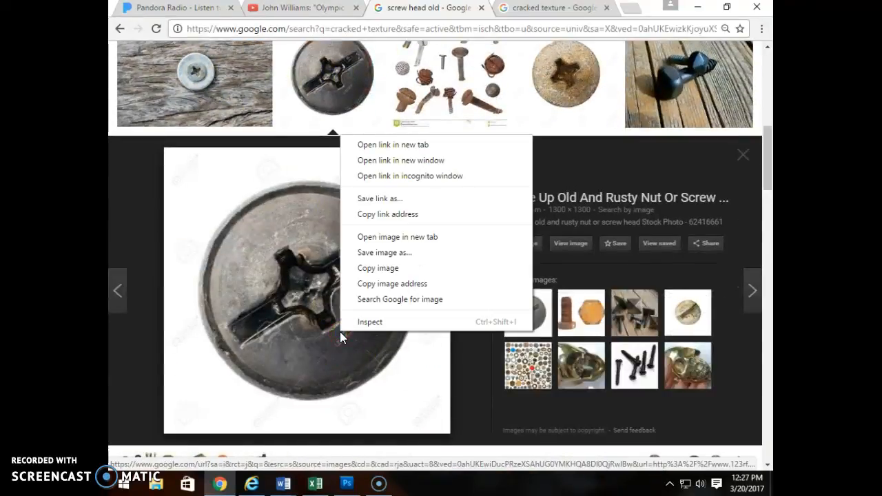
click(633, 160)
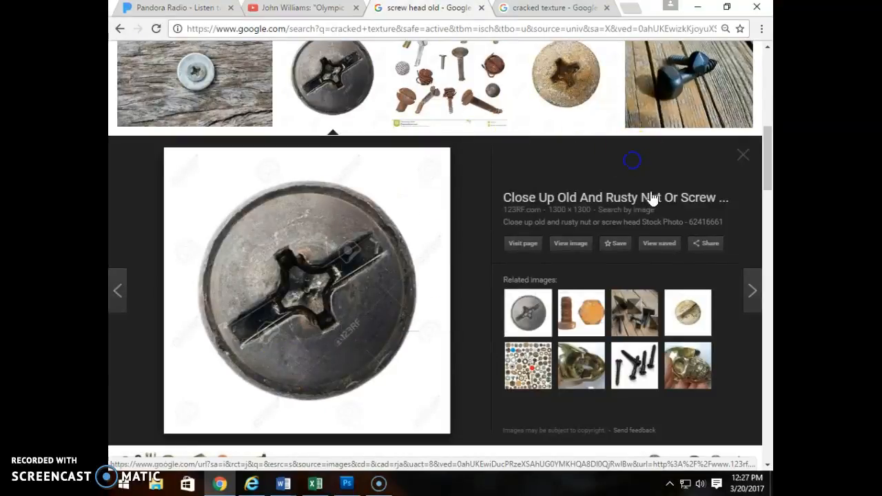
click(688, 312)
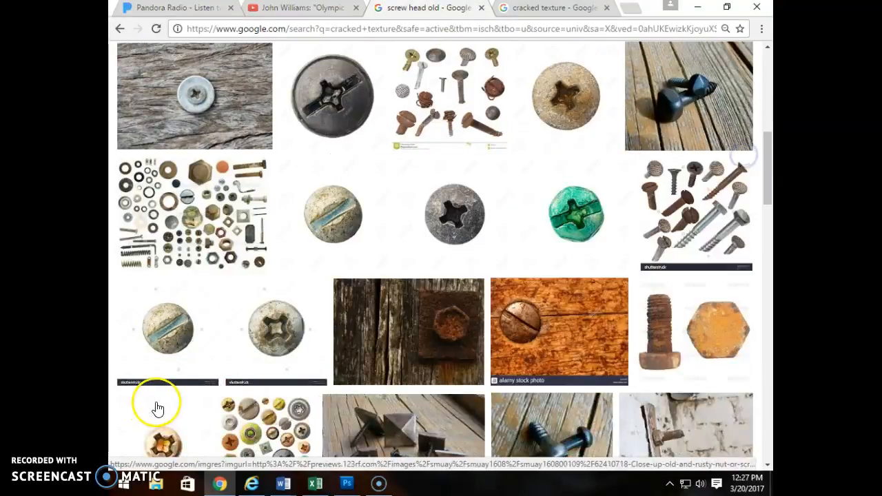
scroll(282, 372, down, 3)
click(162, 257)
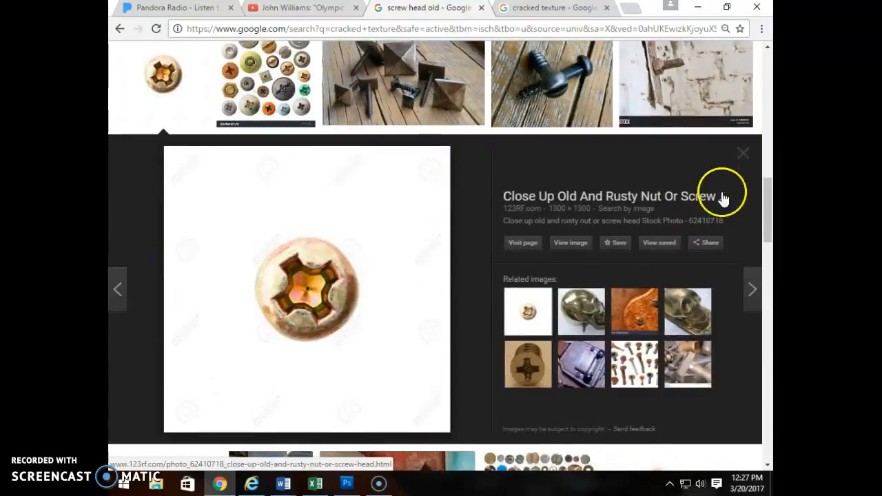
click(742, 152)
scroll(384, 399, down, 3)
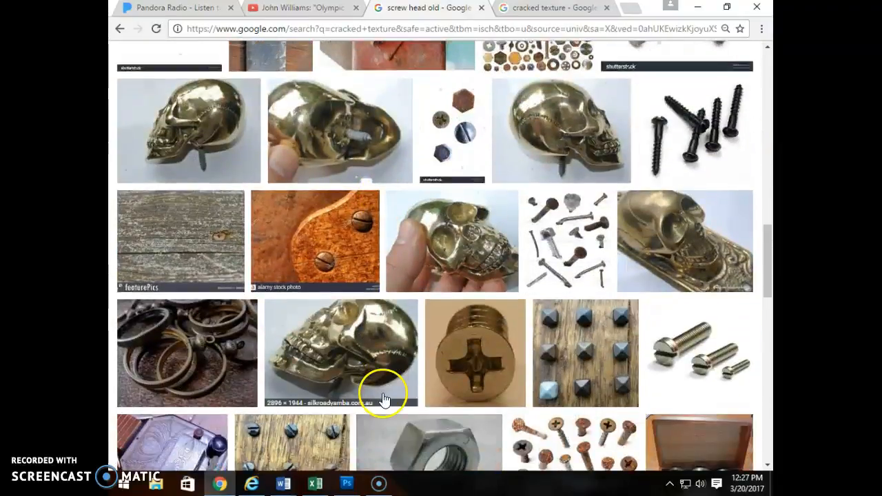
scroll(384, 400, up, 10)
scroll(384, 403, up, 2)
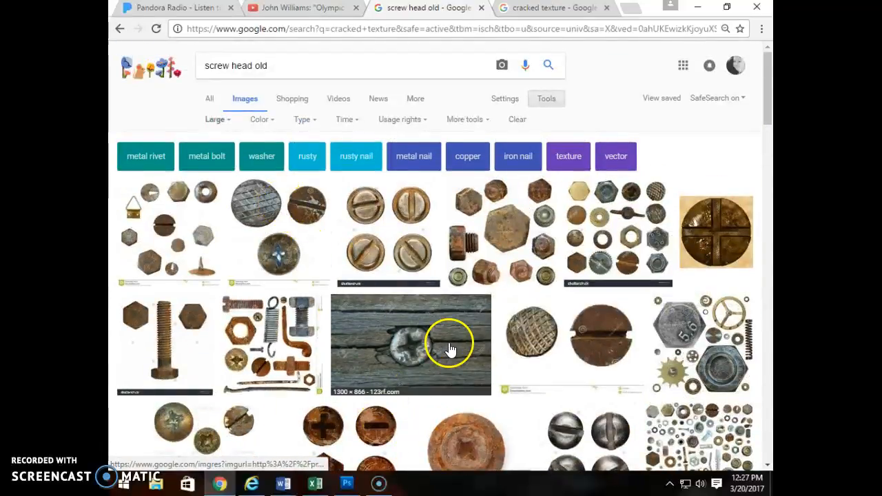
Try the image search "screw head old free", look through its results, and return to the search "screw head old"
click(324, 63)
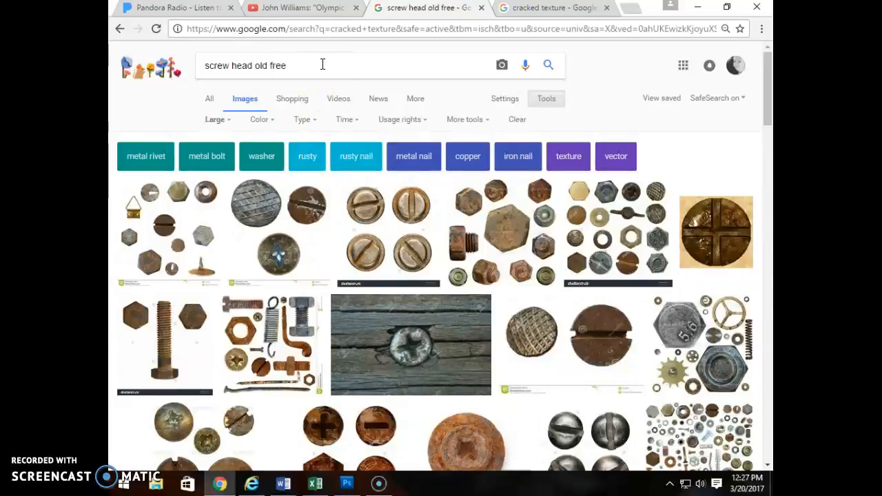
key(Return)
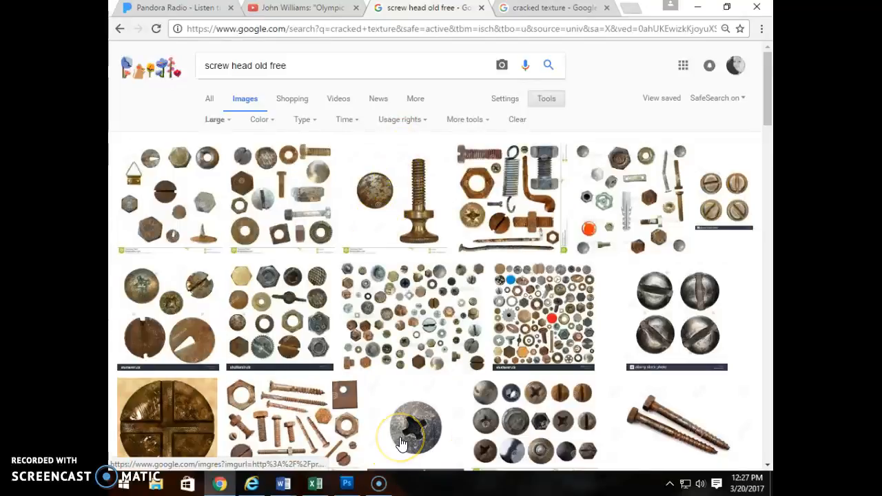
scroll(401, 443, down, 5)
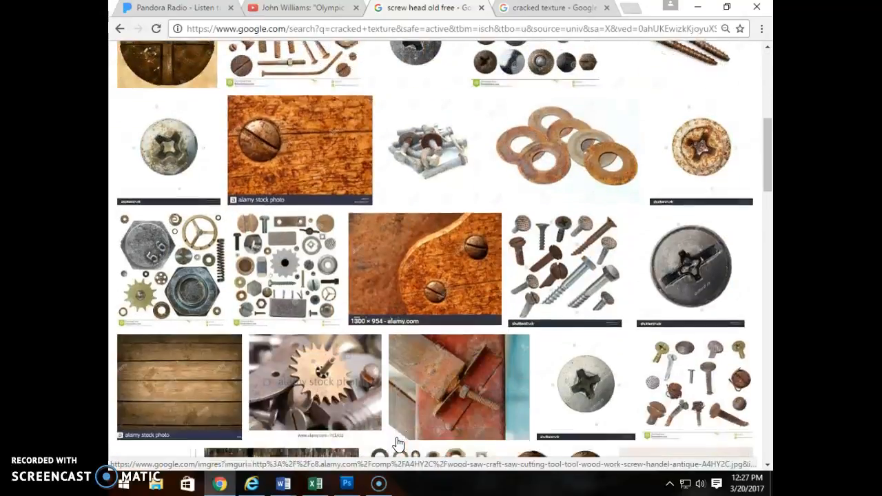
scroll(396, 444, up, 5)
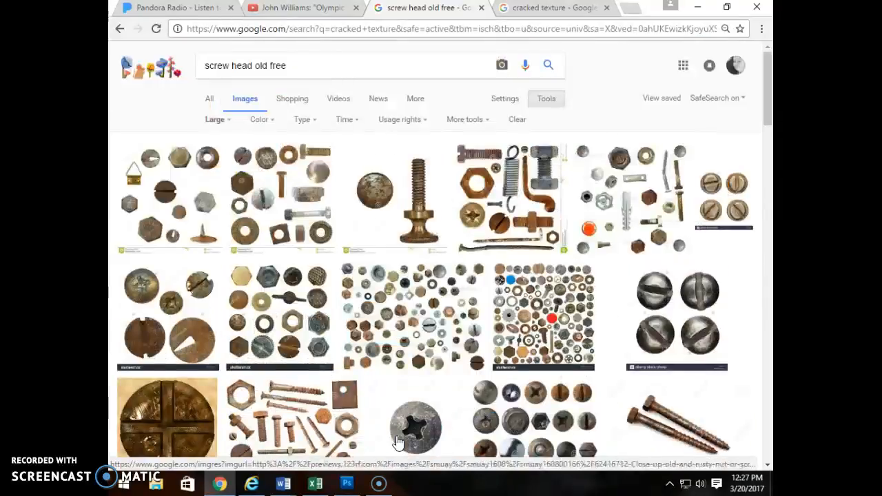
double_click(275, 66)
key(BackSpace)
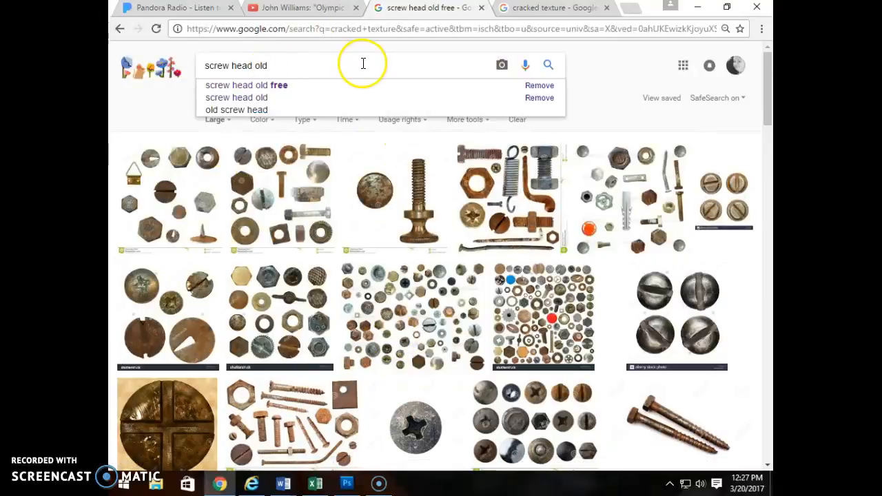
key(Return)
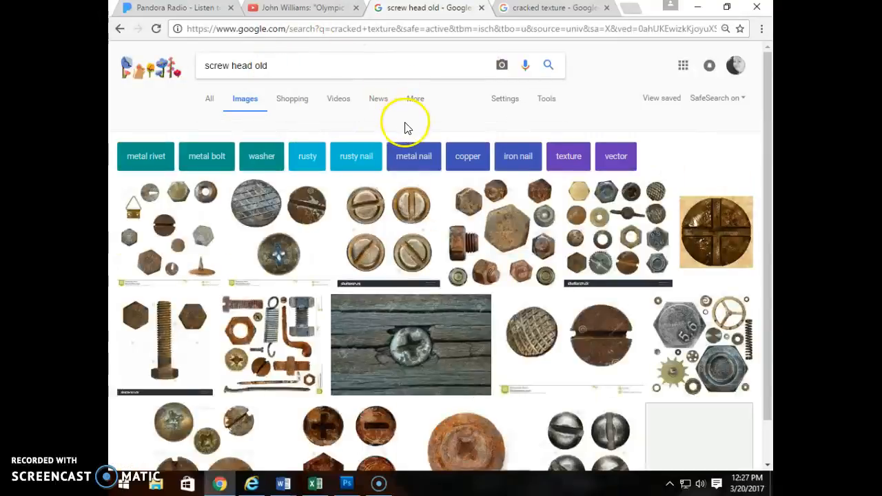
Filter the image results to Labeled for reuse and open the preview of the Pozidriv head screw on wood
click(398, 118)
click(415, 170)
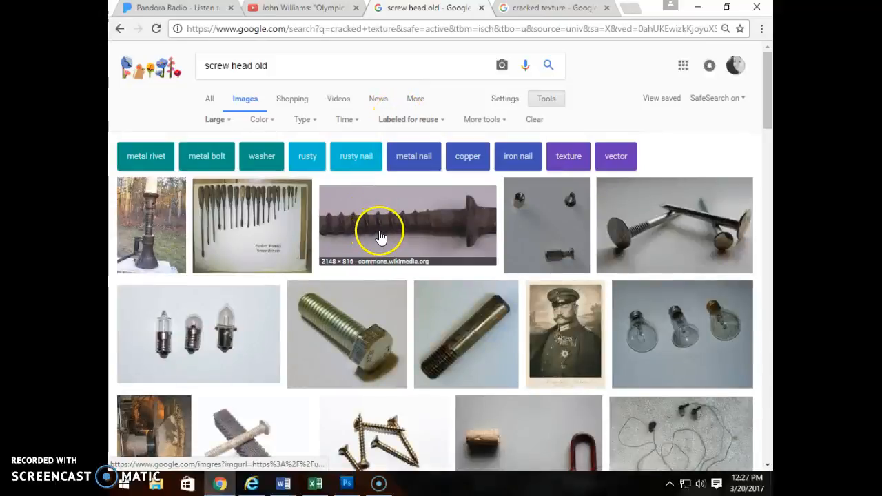
scroll(384, 351, down, 10)
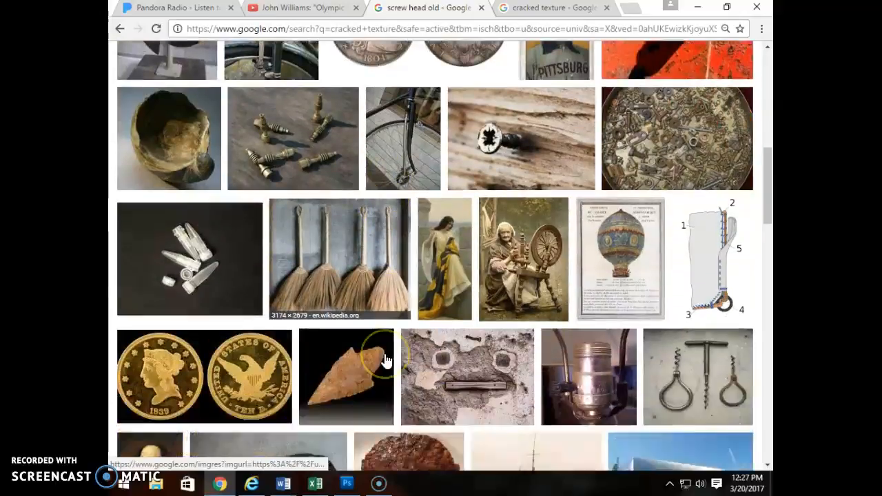
scroll(386, 360, down, 1)
click(502, 90)
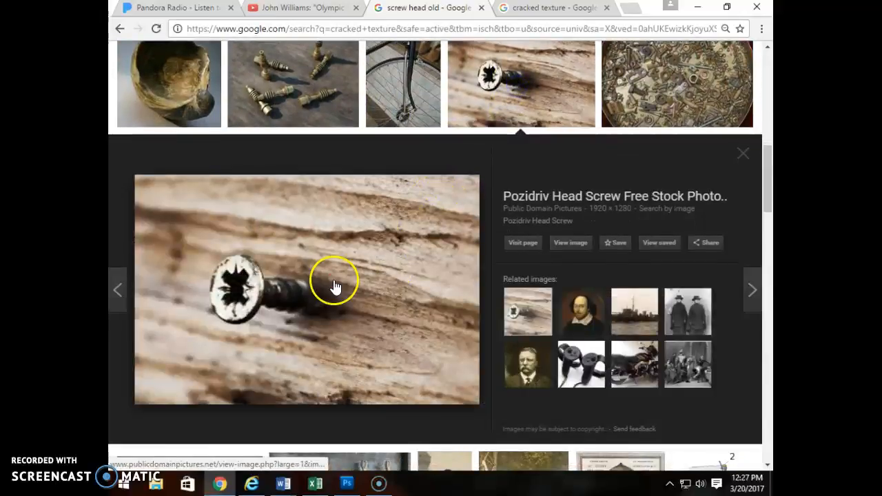
Copy the Pozidriv screw image and paste it into the portrait document in Photoshop as a new layer
right_click(334, 279)
click(372, 217)
key(alt+Tab)
key(ctrl+v)
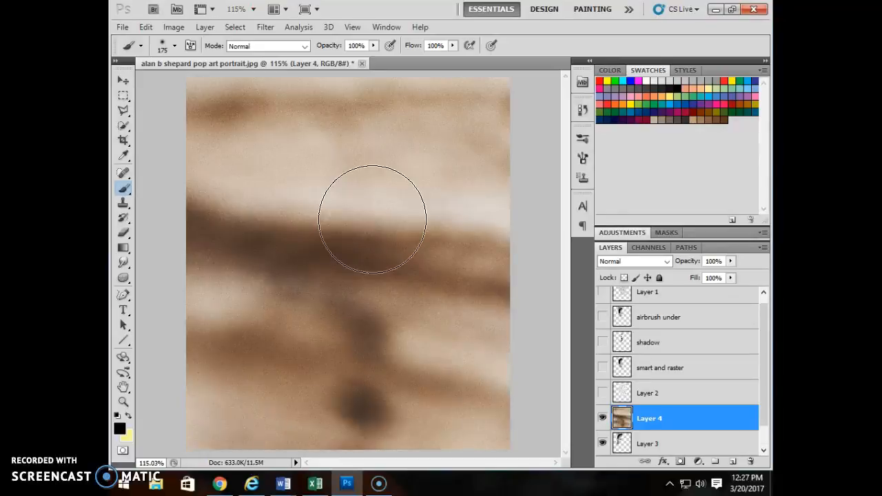
Scale the pasted screw photo down to a small picture beside the mouth, overlapping the portrait's right edge
key(ctrl+t)
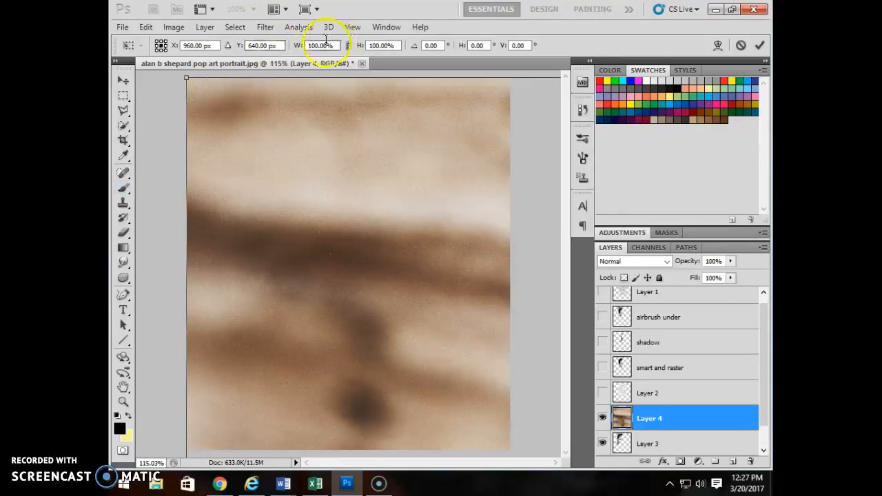
drag(184, 80, 475, 386)
drag(552, 405, 245, 207)
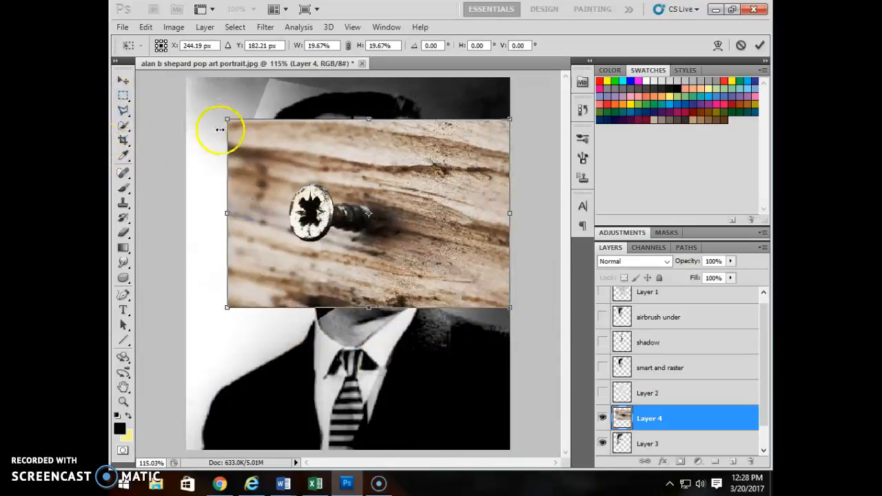
drag(224, 122, 364, 248)
key(Return)
Select the screw head in the photo with the Elliptical Marquee tool and copy it to a new layer
click(159, 131)
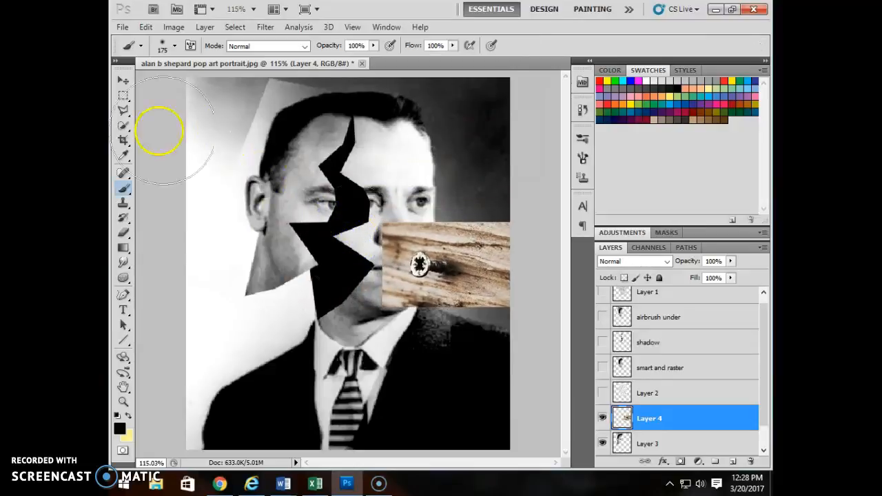
drag(124, 97, 150, 110)
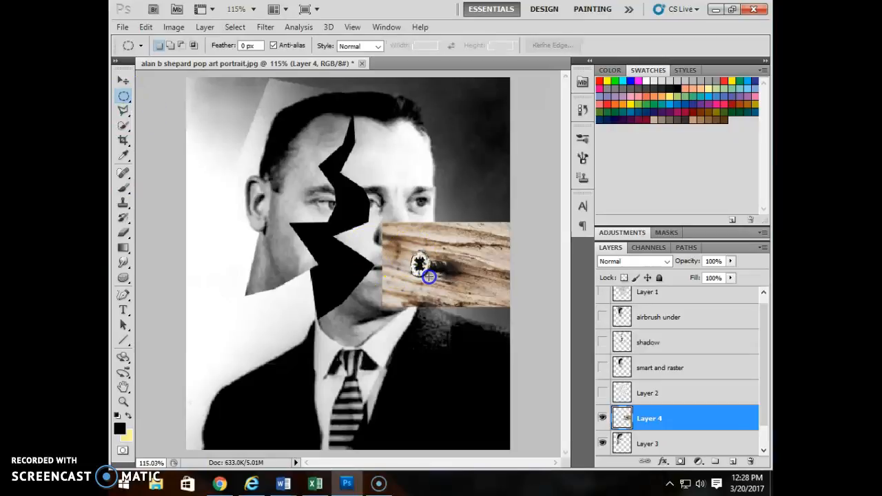
drag(429, 275, 428, 276)
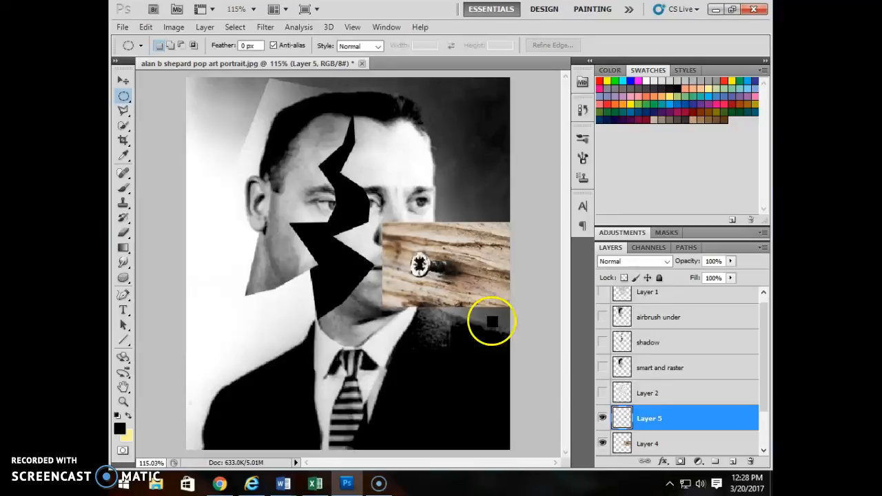
Hide the screw photo on Layer 4 and move the cut-out screw head up to the hair beside the black crack's upper tip
click(603, 443)
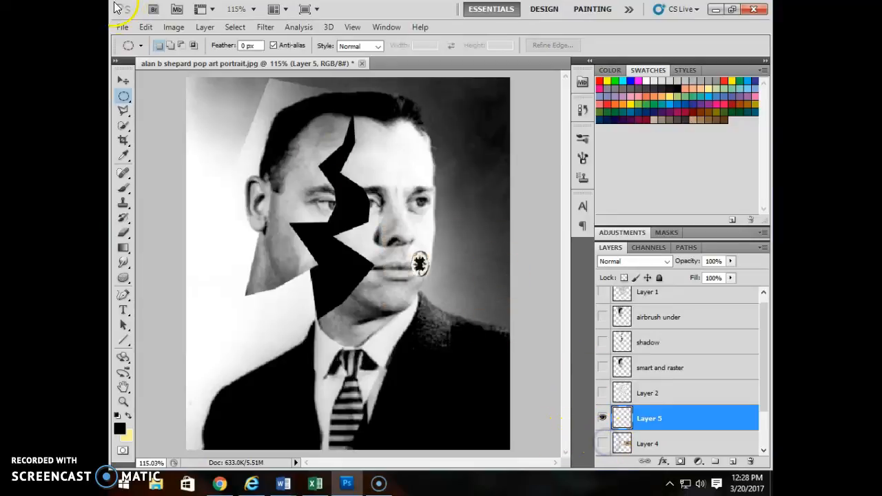
click(121, 81)
drag(421, 262, 349, 107)
Scale the screw head down to a small screw in the hair and nudge it next to the crack's upper tip
key(ctrl+t)
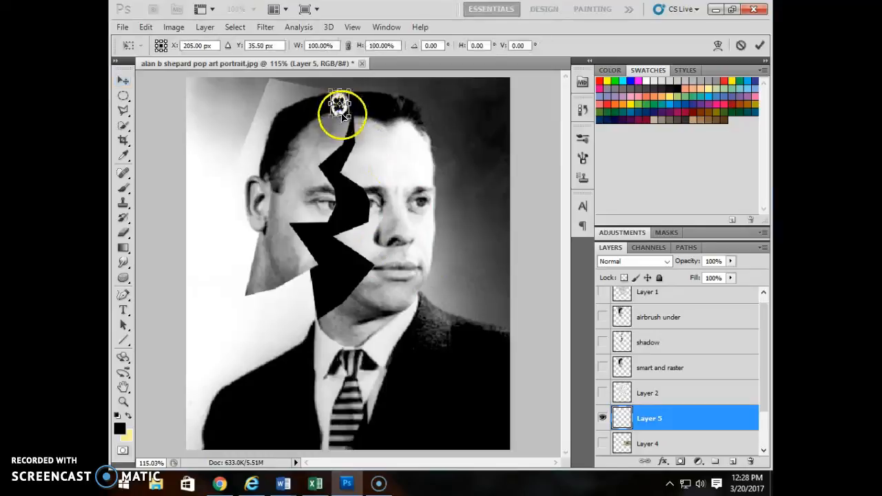
drag(328, 90, 331, 101)
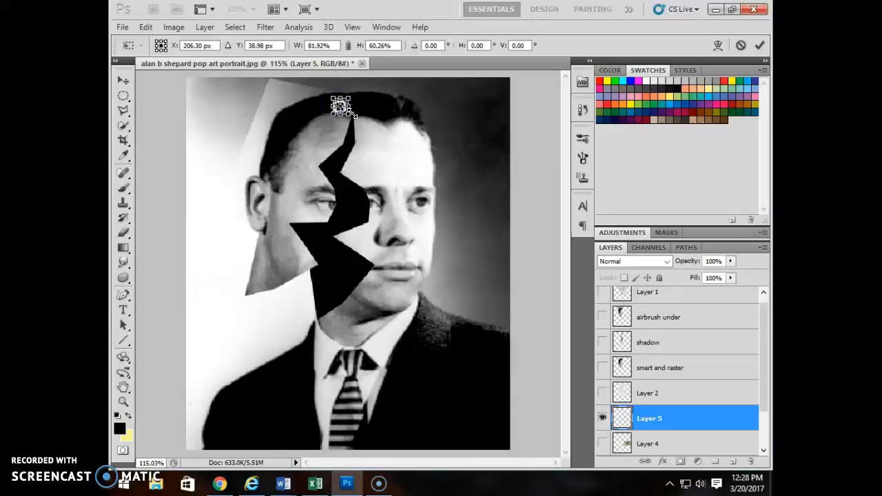
key(Return)
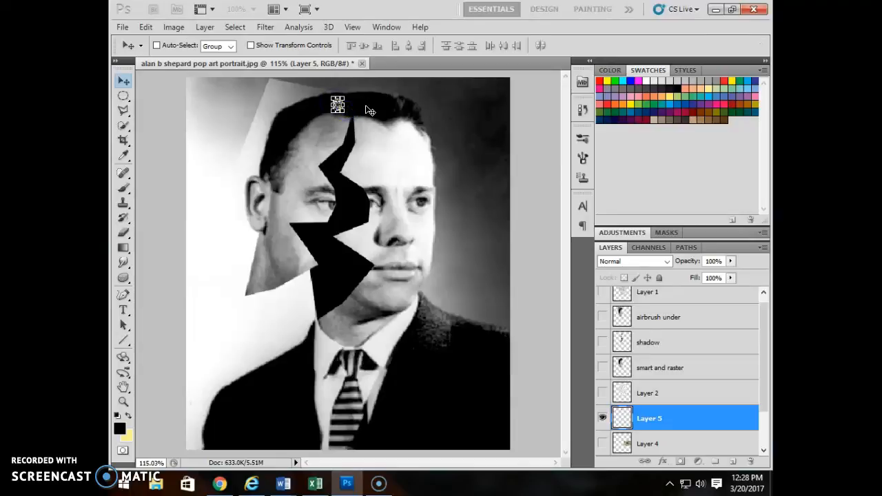
click(360, 103)
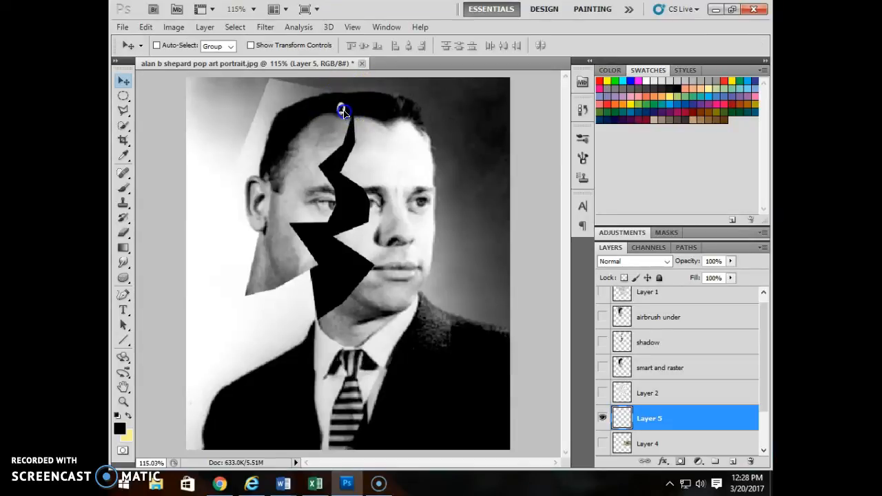
Try to erase the leftover background around the broken-off head piece on Layer 3 with the 40 px Eraser
click(124, 236)
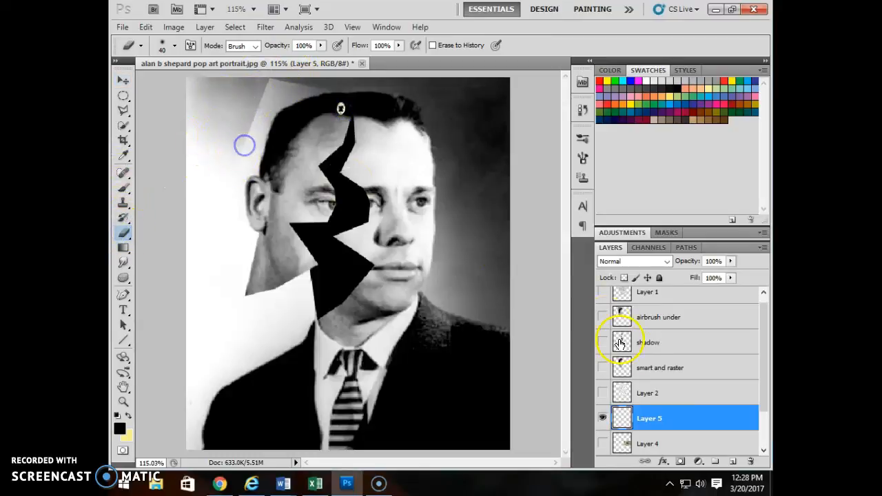
scroll(665, 419, down, 2)
click(660, 418)
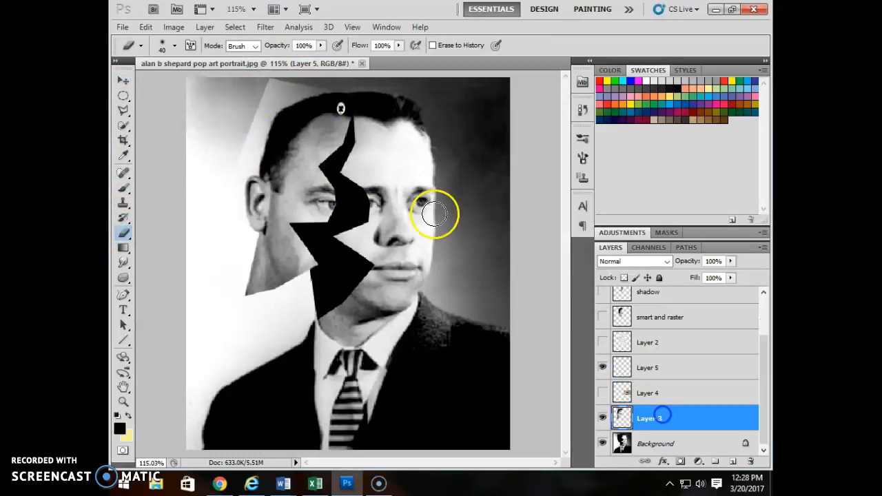
mouse_move(231, 166)
mouse_down()
mouse_move(261, 72)
mouse_move(320, 82)
mouse_move(275, 90)
mouse_move(216, 161)
mouse_up()
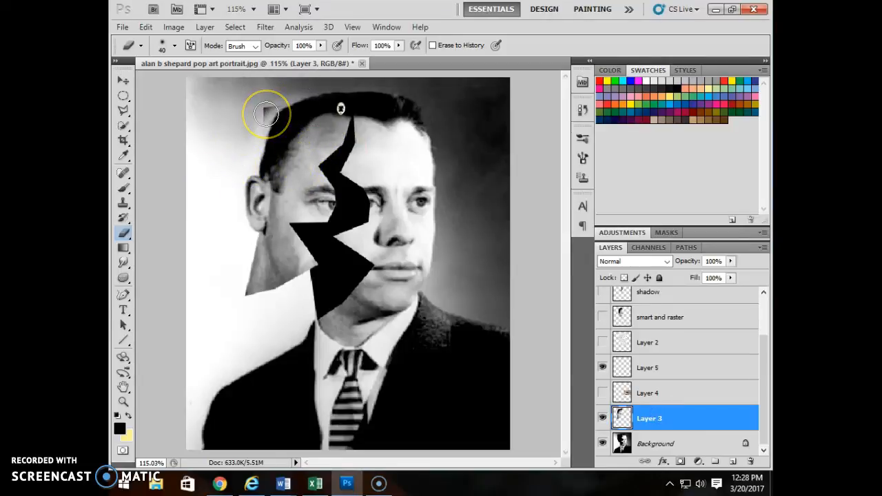
mouse_move(269, 118)
mouse_down()
mouse_move(254, 92)
mouse_move(250, 117)
mouse_up()
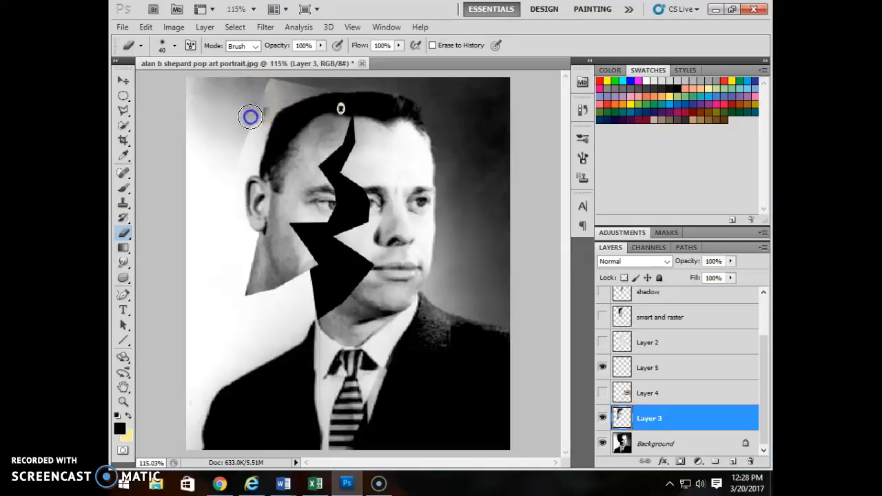
mouse_move(234, 157)
mouse_down()
mouse_move(258, 163)
mouse_move(250, 128)
mouse_move(289, 86)
mouse_up()
click(258, 265)
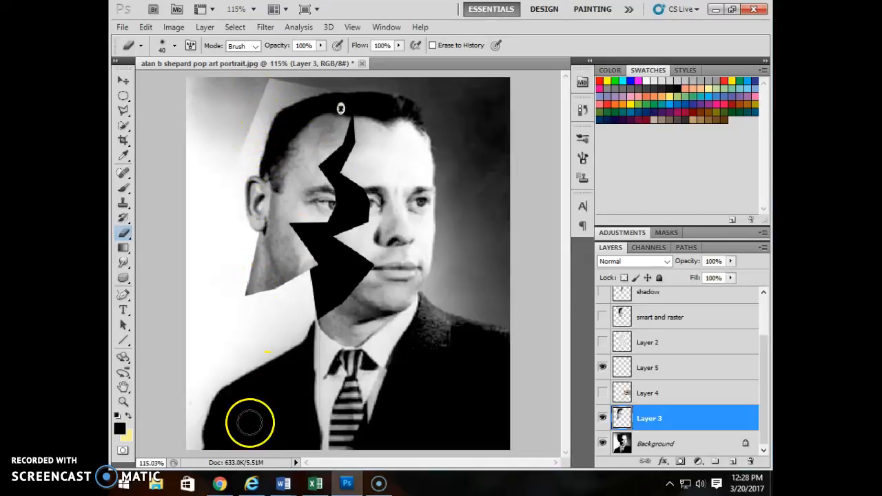